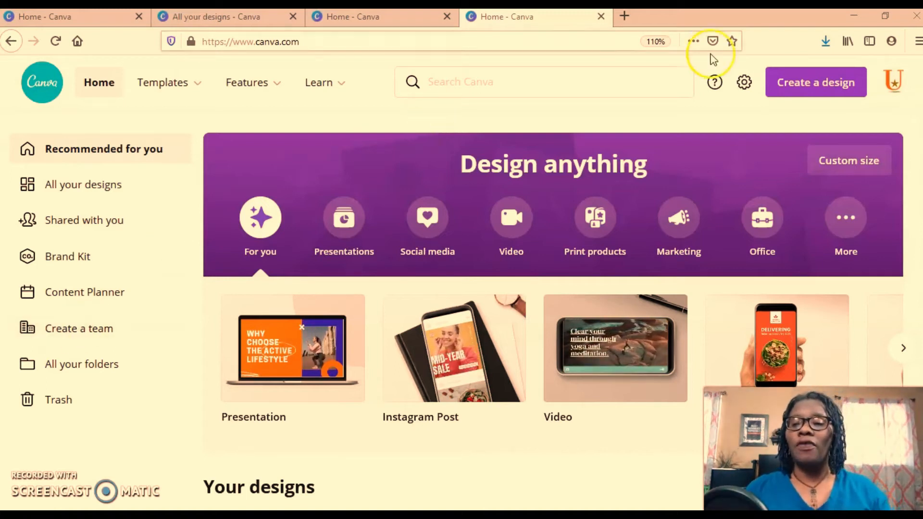
Search the design types for "collage" and create a new Photo Collage design
left_click(790, 90)
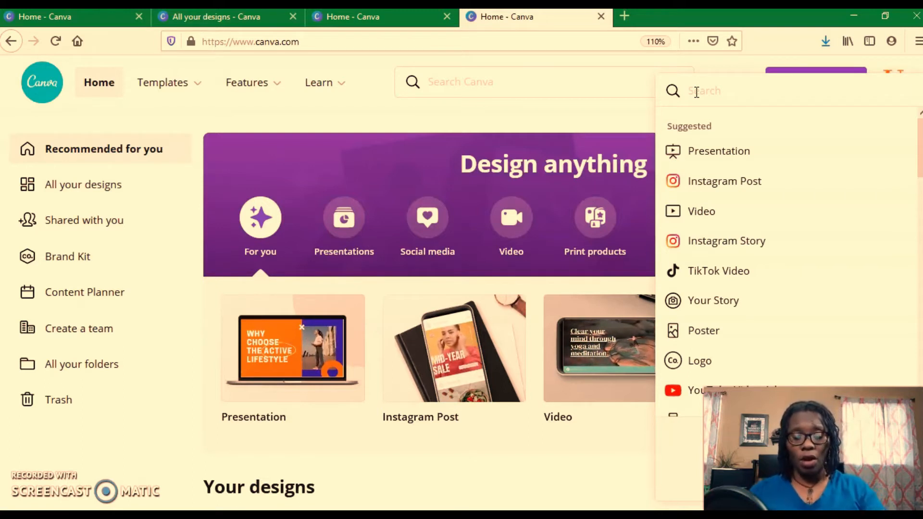
type("c")
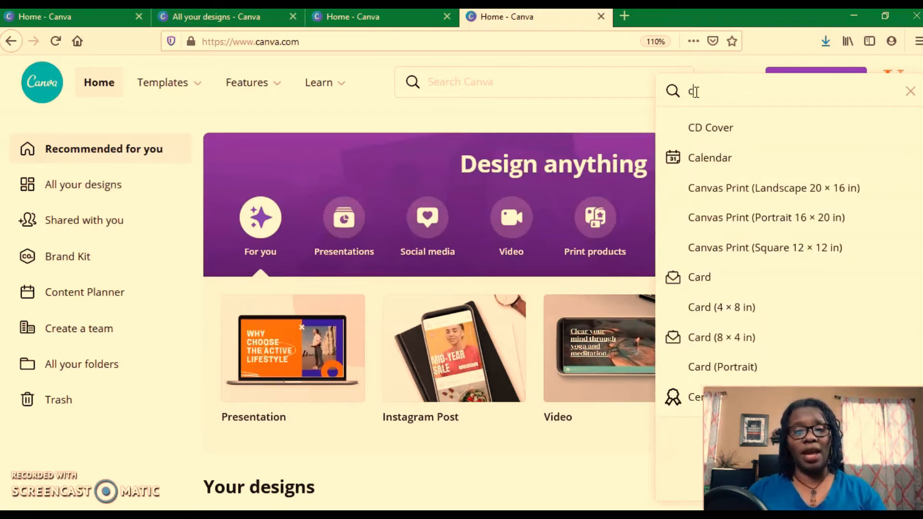
type("ollage")
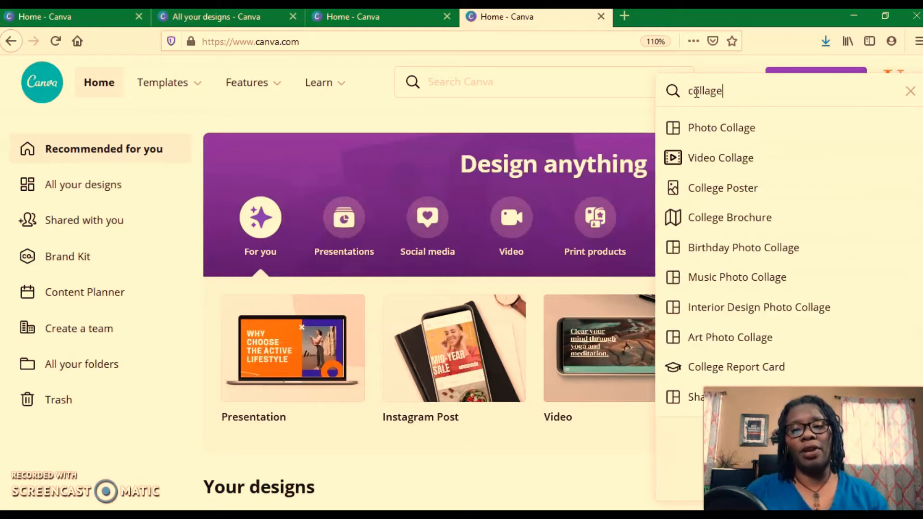
left_click(709, 133)
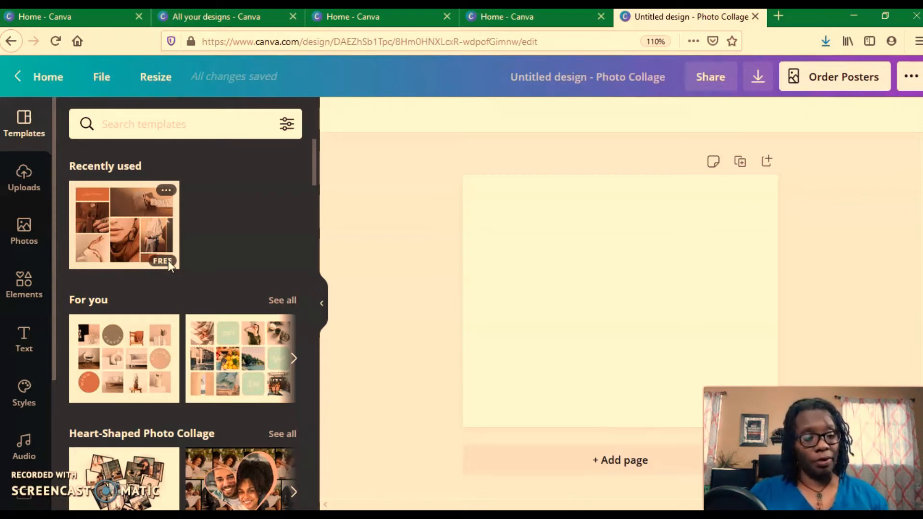
Add the uploaded vision board image with the Aruba and Financial Freedom pictures to the blank page and set it as the background
scroll(168, 260, "down", 5)
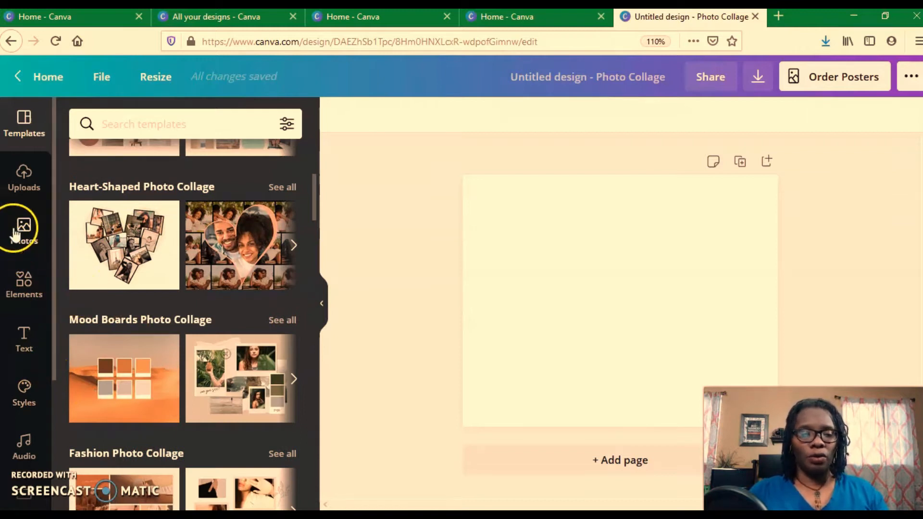
left_click(22, 175)
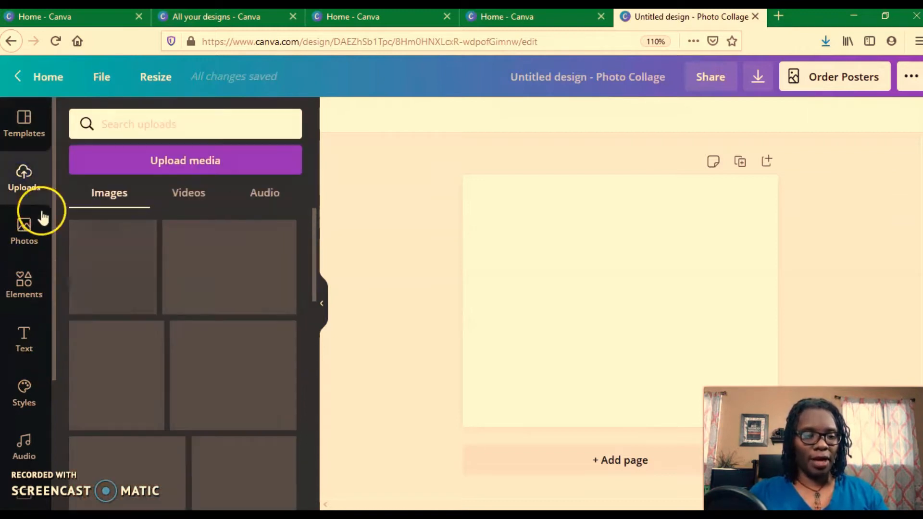
scroll(205, 369, "down", 2)
scroll(205, 369, "down", 10)
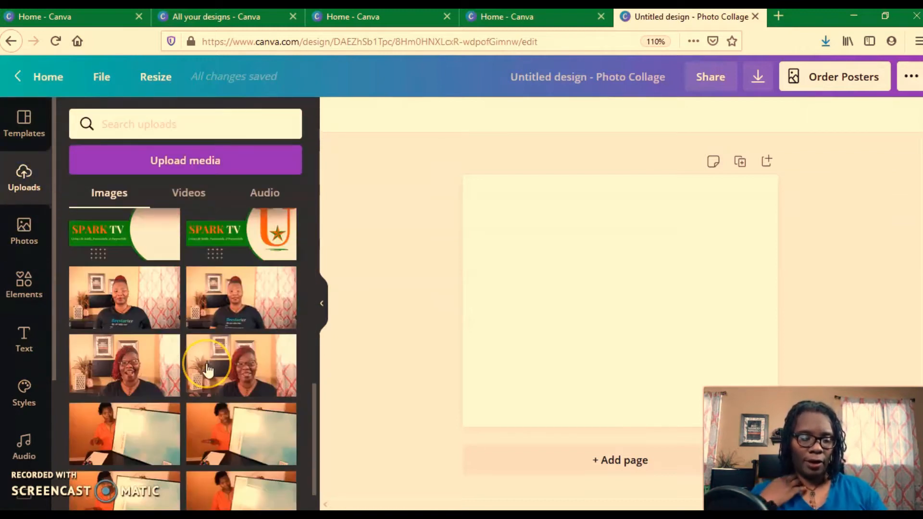
scroll(208, 371, "down", 6)
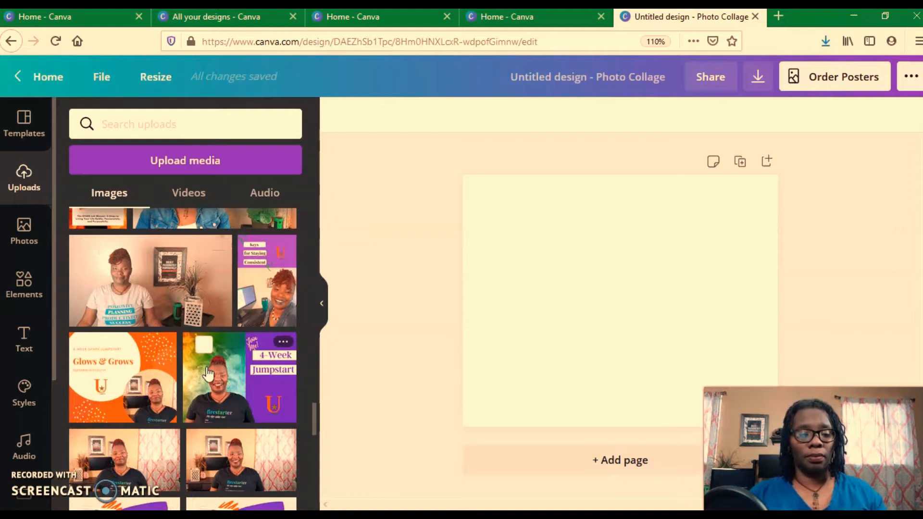
scroll(208, 371, "down", 8)
scroll(222, 356, "down", 10)
scroll(230, 370, "down", 4)
left_click(237, 343)
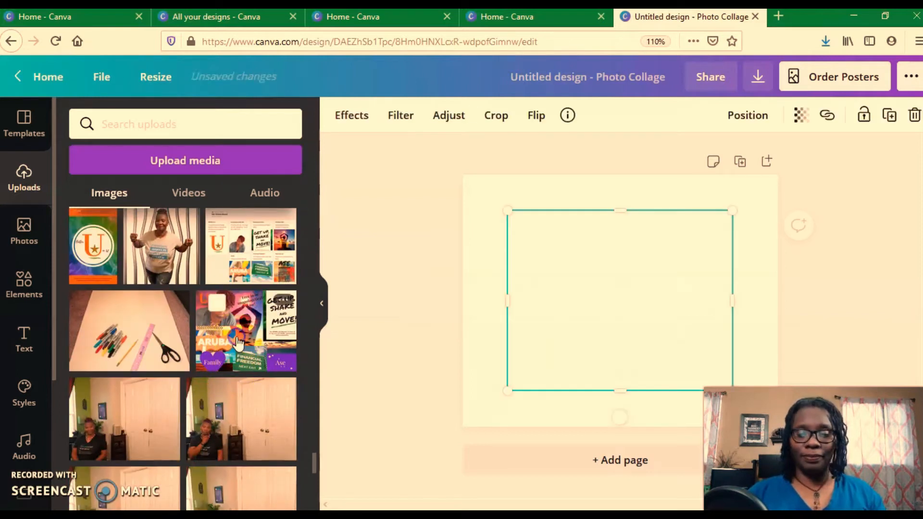
right_click(557, 346)
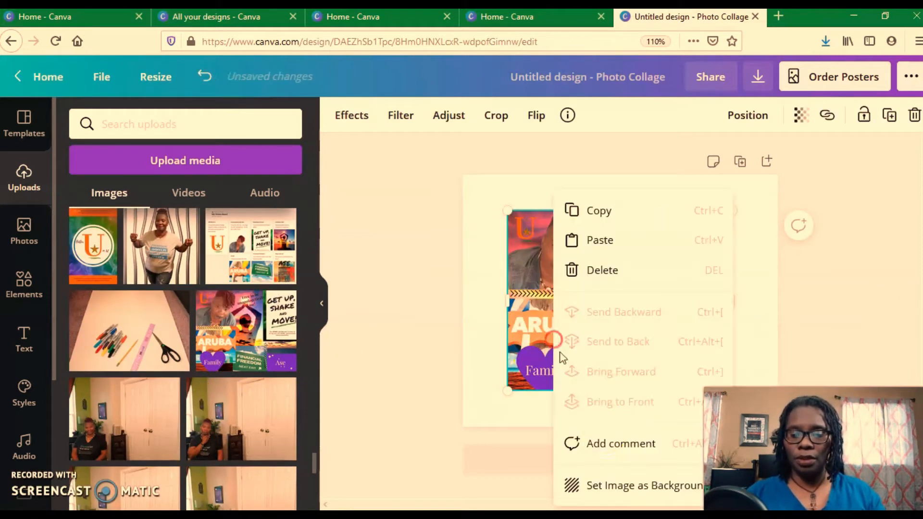
left_click(610, 487)
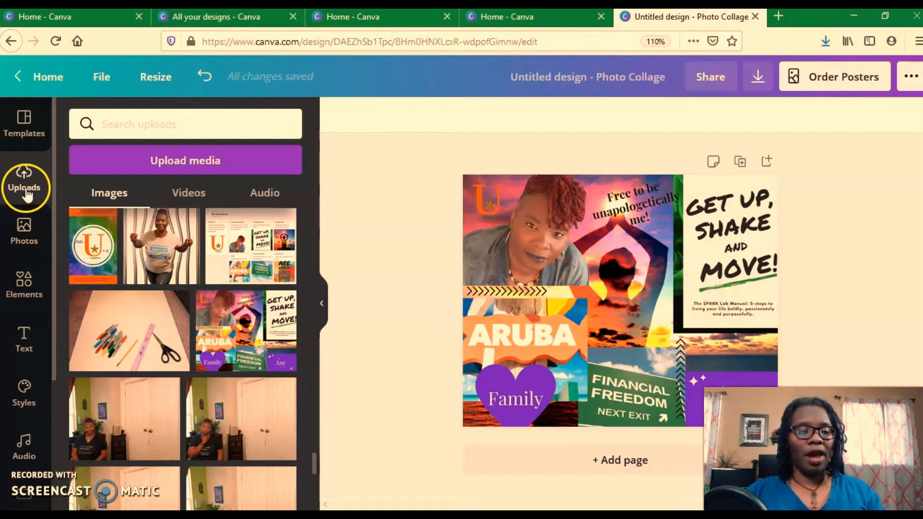
scroll(152, 356, "down", 15)
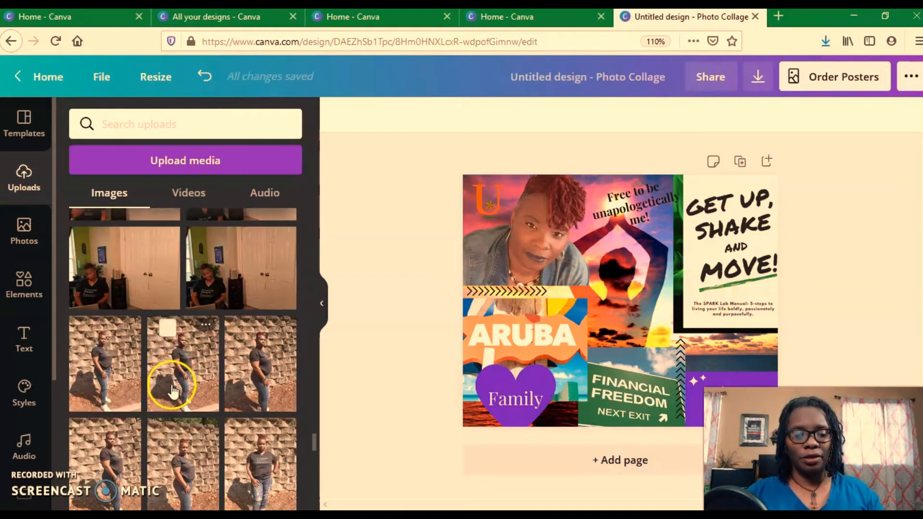
scroll(173, 382, "down", 10)
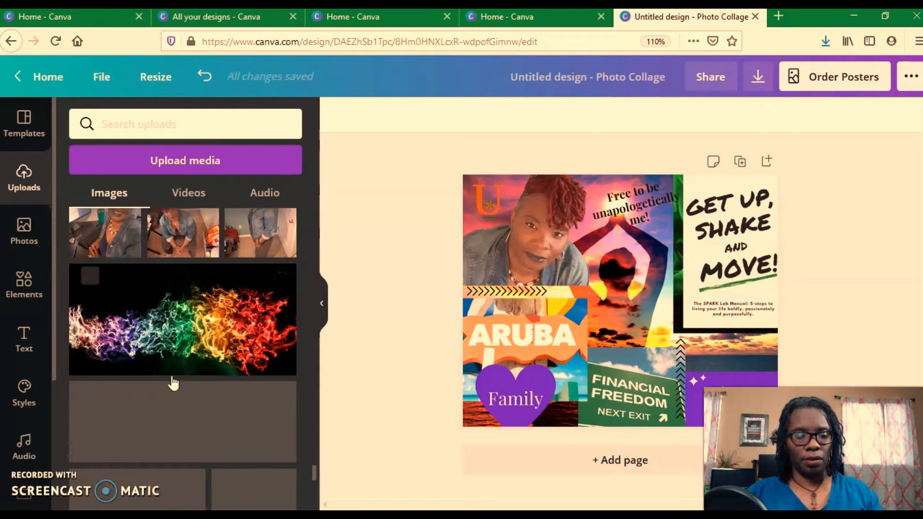
scroll(173, 382, "down", 1)
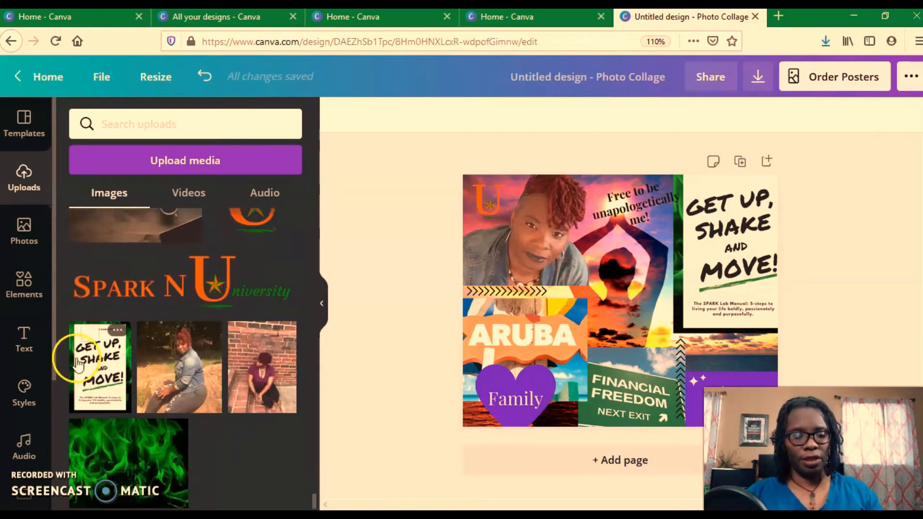
scroll(181, 381, "up", 7)
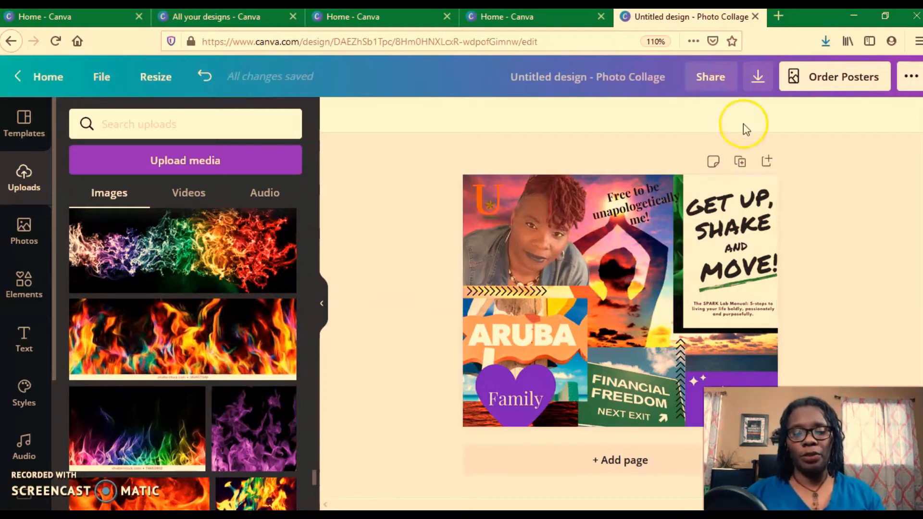
Add a blank page to the design and move it ahead of the vision board page
left_click(766, 163)
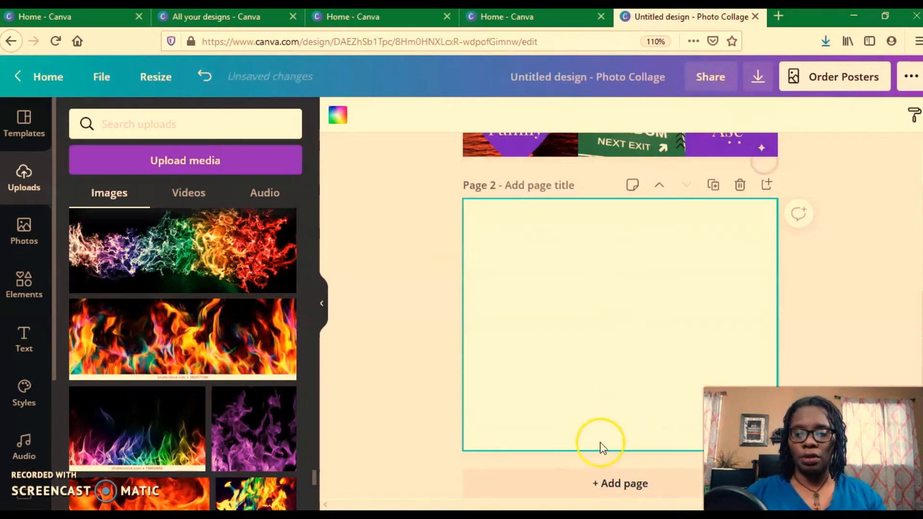
left_click(659, 187)
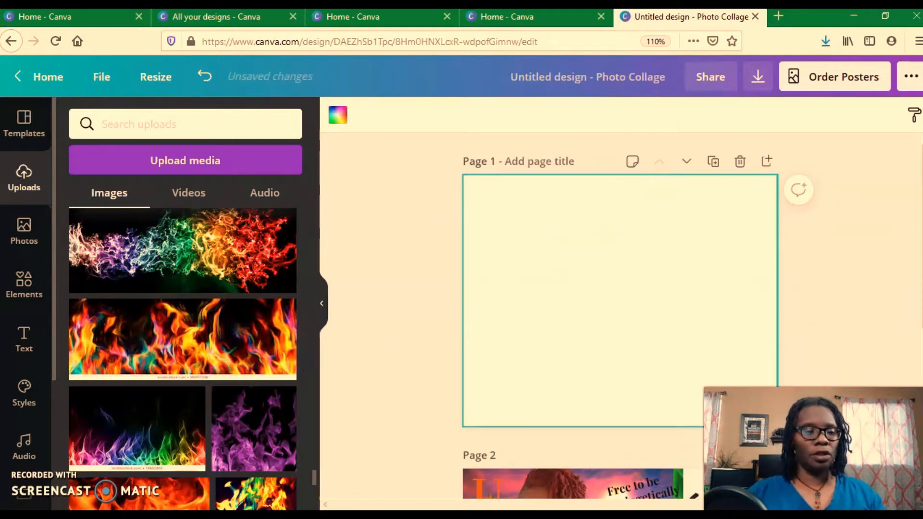
Try the Top 10 Secluded Beaches template on page 1, and replace it with the free Warm Neutrals template from Fashion Photo Collage
left_click(22, 123)
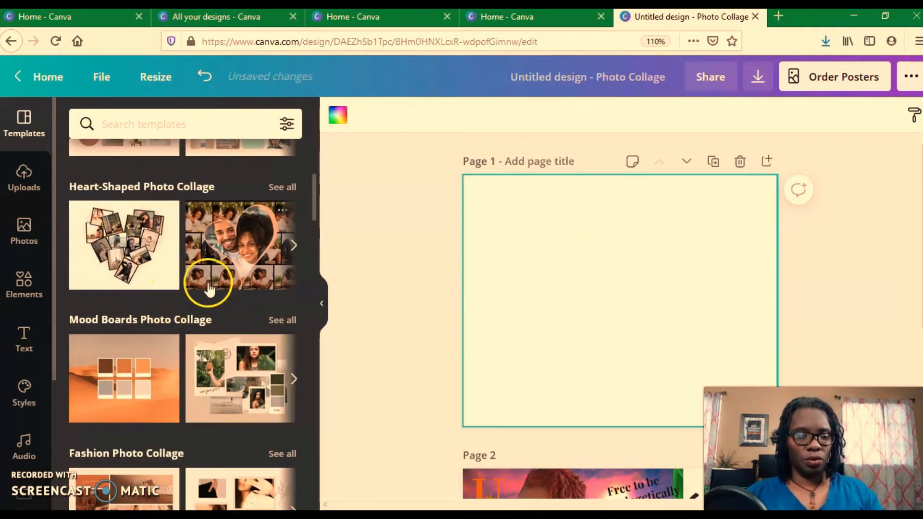
scroll(209, 289, "down", 5)
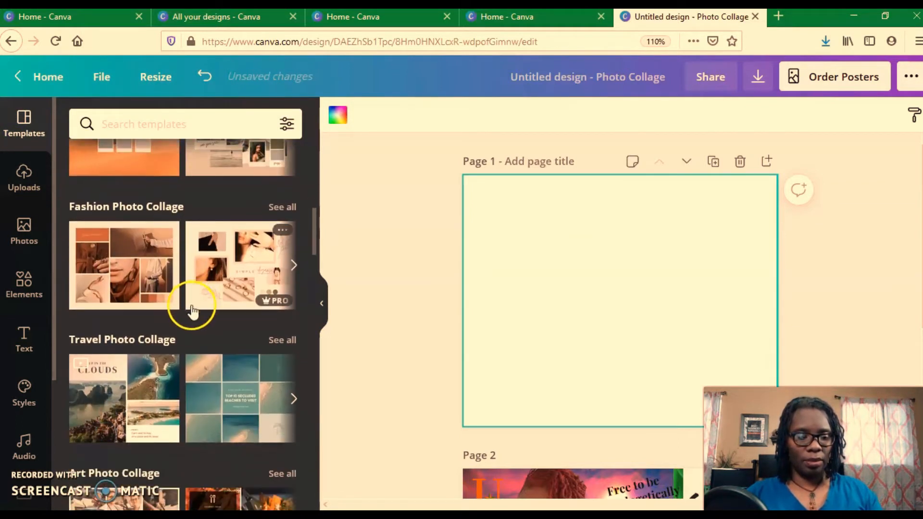
left_click(225, 422)
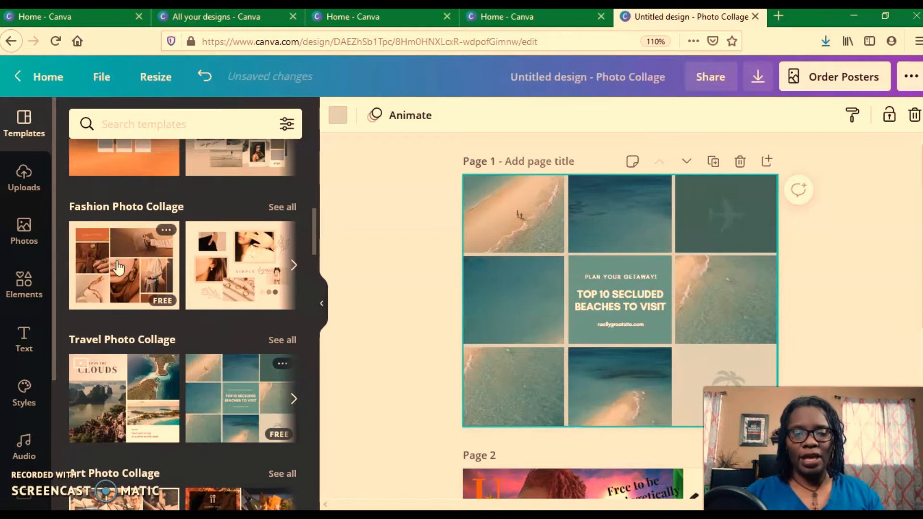
left_click(117, 264)
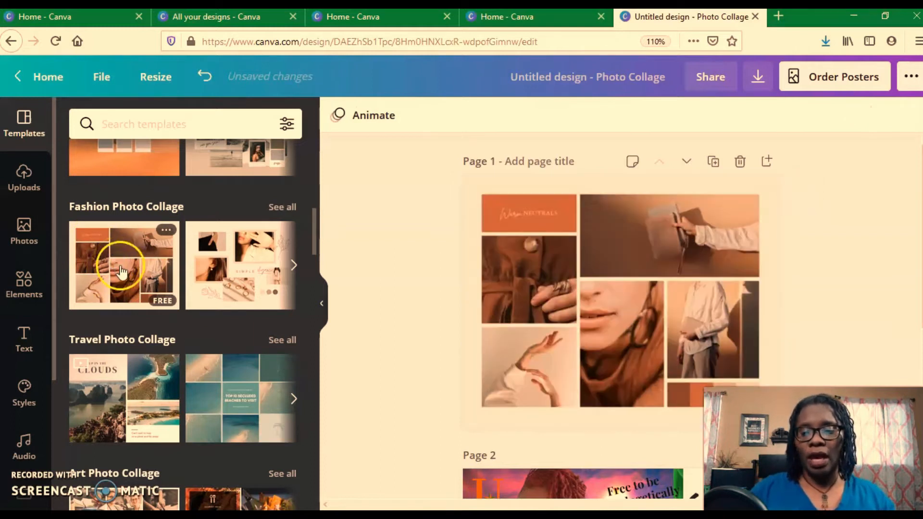
left_click(702, 379)
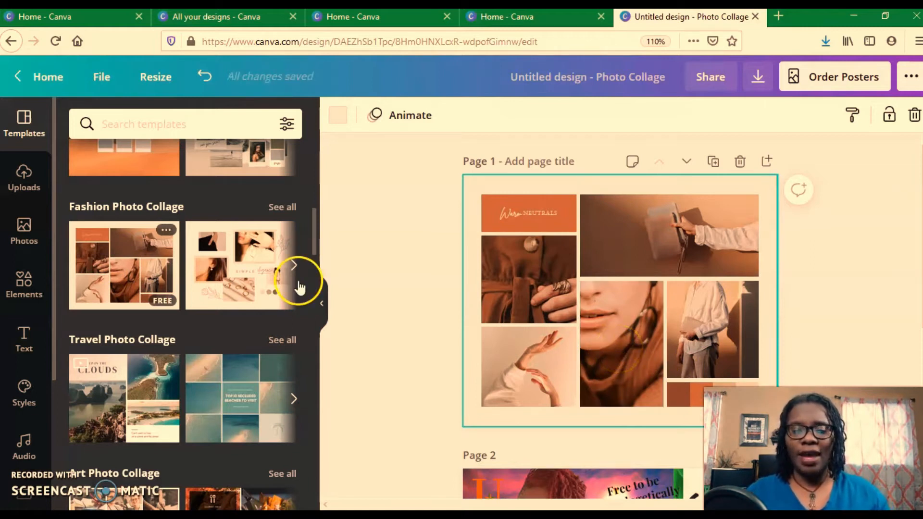
scroll(294, 289, "up", 3)
scroll(295, 293, "up", 2)
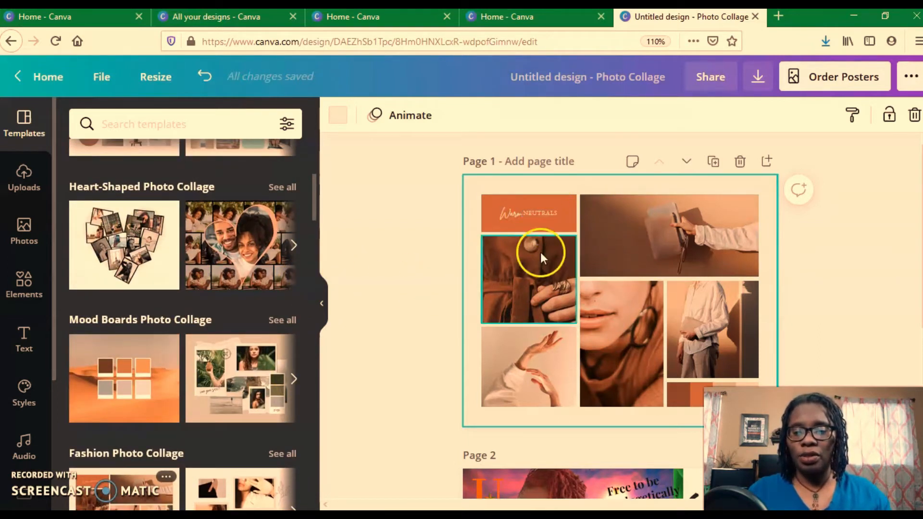
left_click(287, 124)
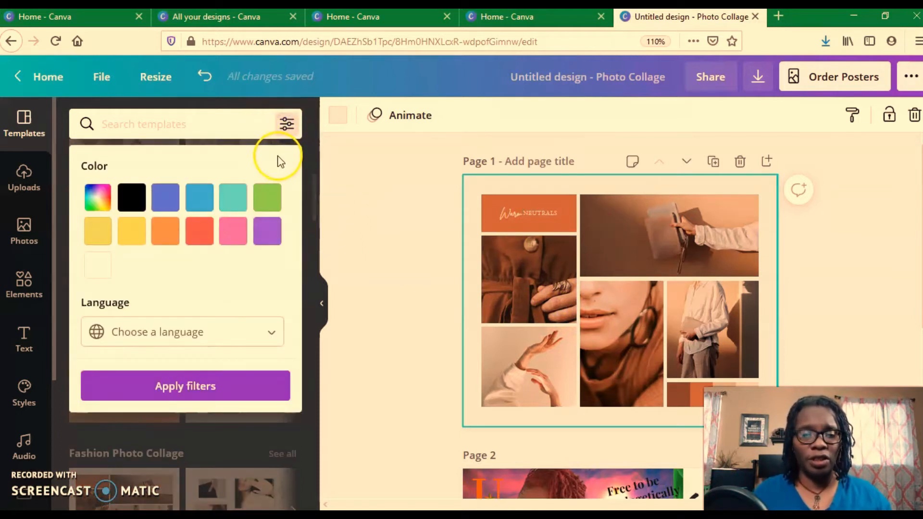
left_click(247, 386)
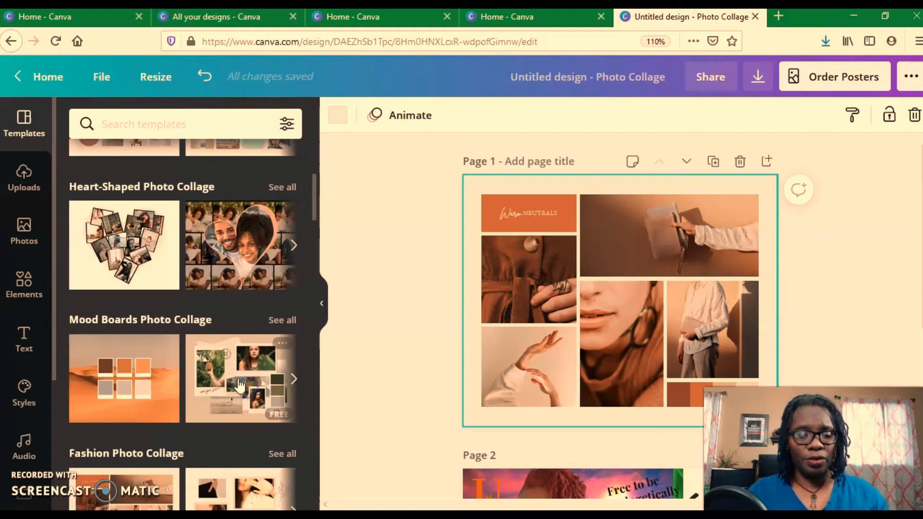
left_click(287, 126)
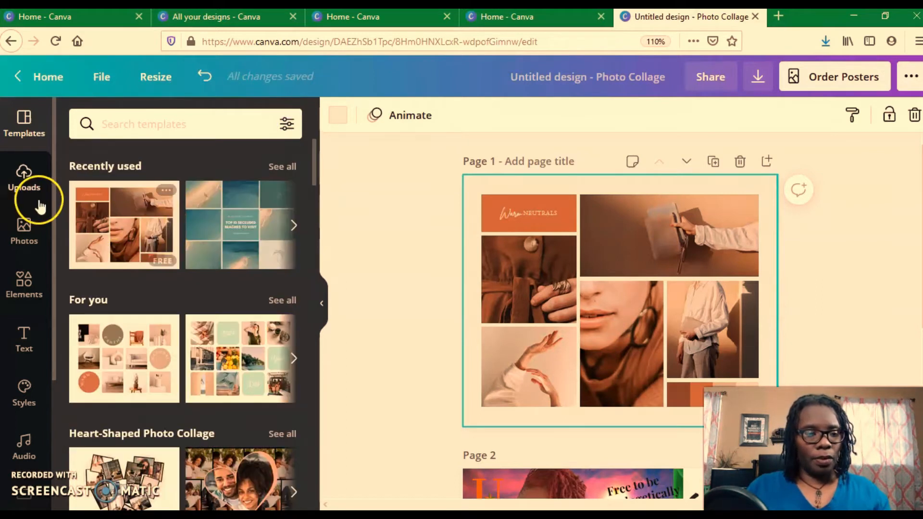
Filter the stock photo library by availability so that it only offers Free photos
left_click(22, 245)
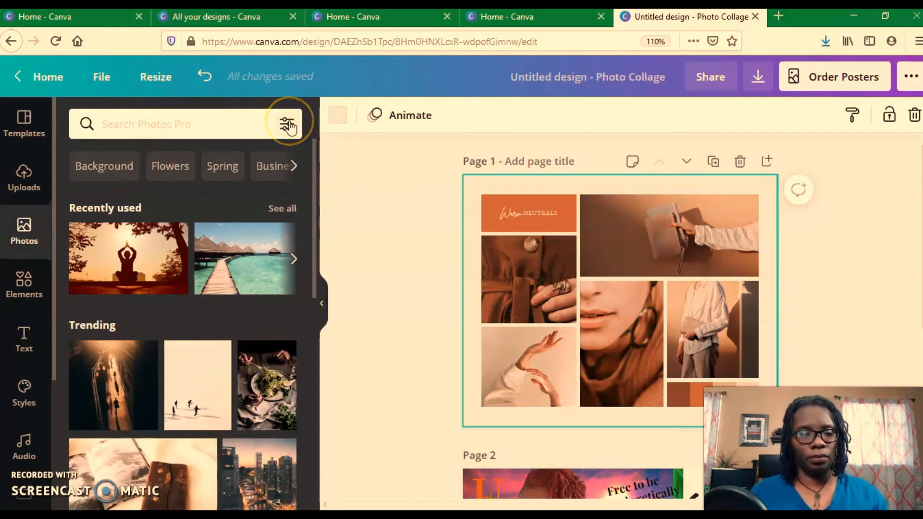
left_click(287, 126)
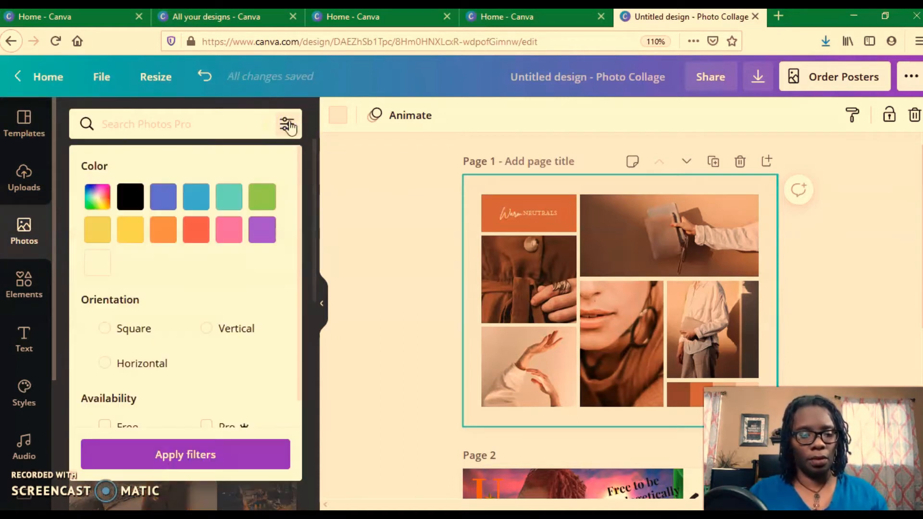
scroll(140, 336, "down", 1)
left_click(105, 400)
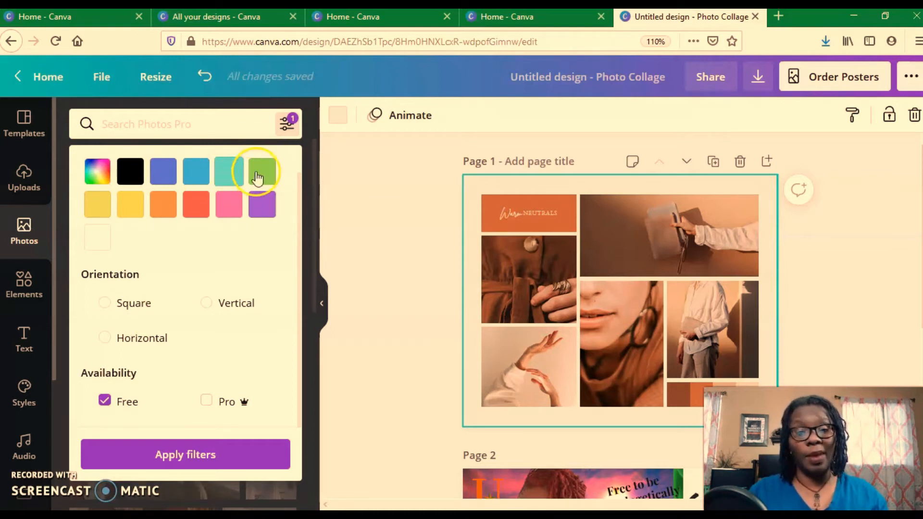
left_click(171, 467)
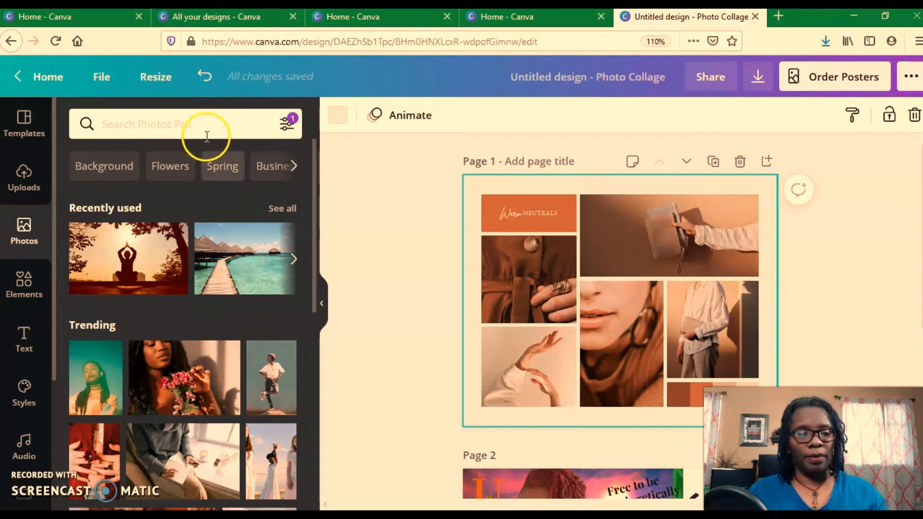
Search the stock photos for aruba and place the sandy shoreline photo without the tree in the wide upper frame on page 1
left_click(199, 117)
type("aruba")
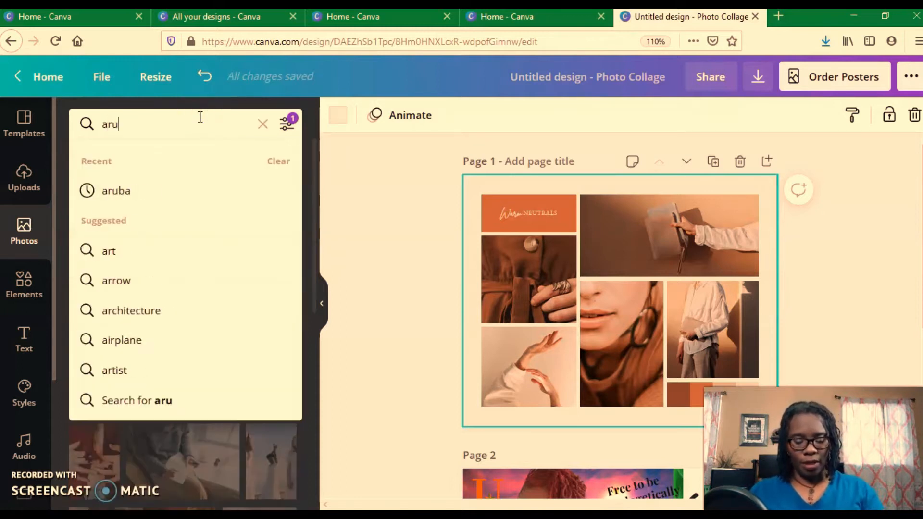
left_click(153, 209)
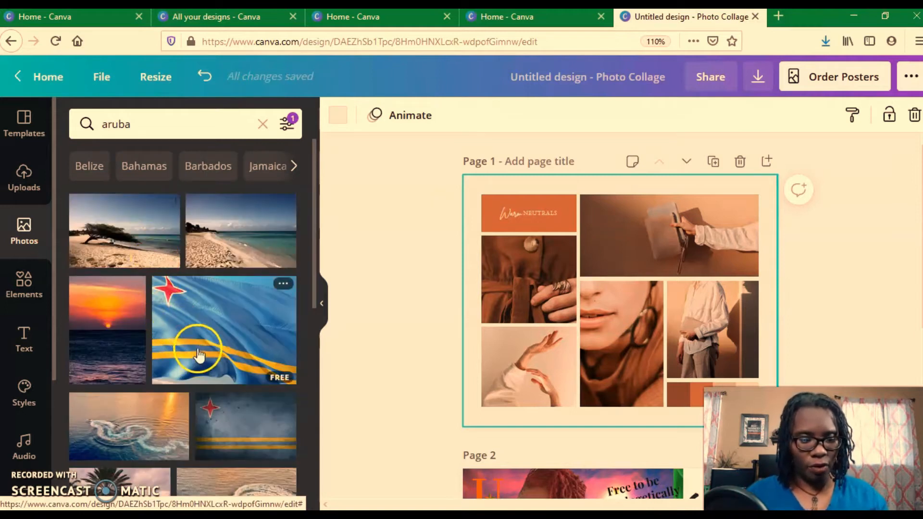
scroll(173, 408, "down", 3)
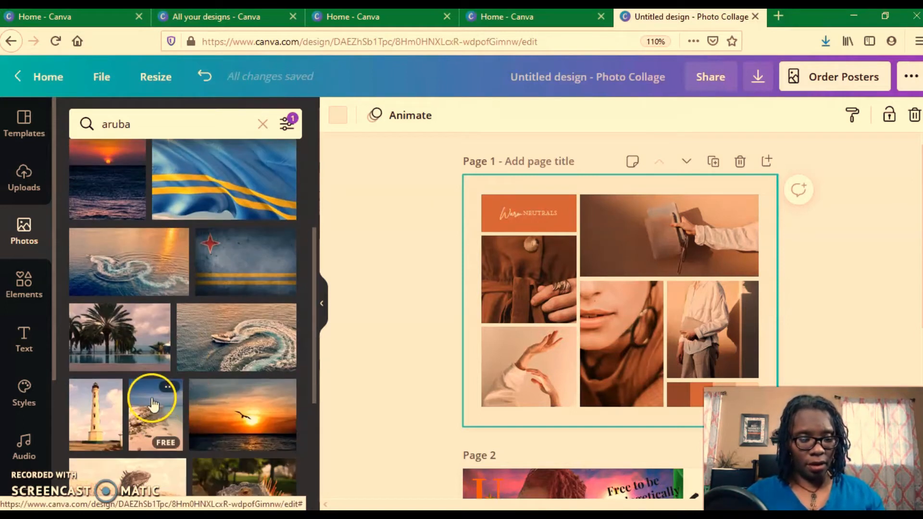
scroll(183, 391, "down", 2)
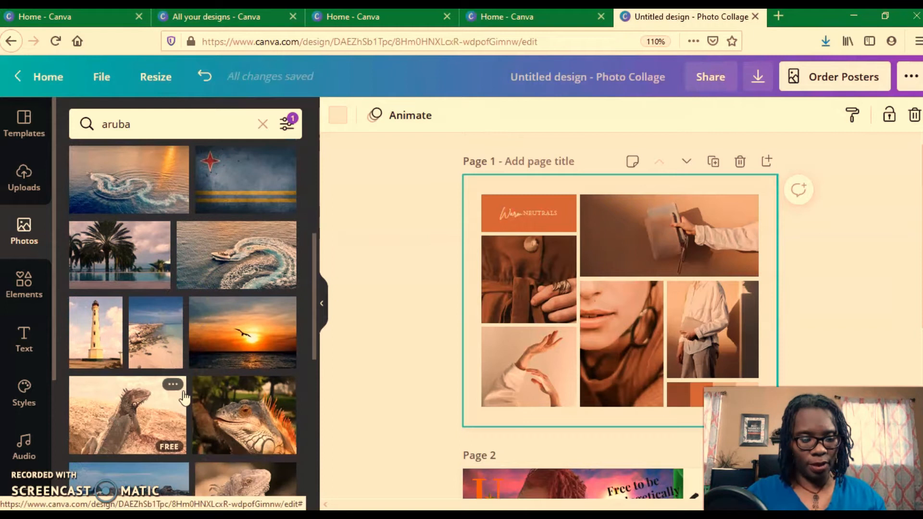
scroll(193, 370, "up", 3)
scroll(193, 370, "up", 2)
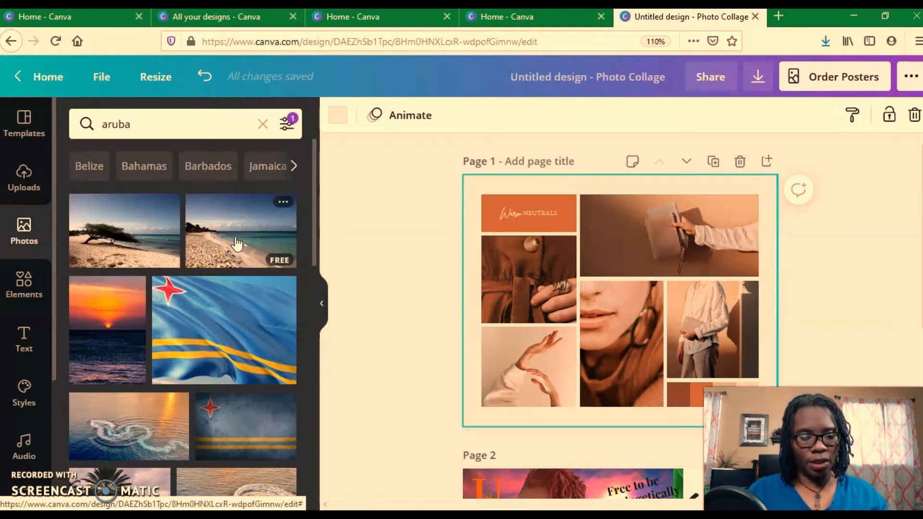
left_click_drag(236, 243, 652, 225)
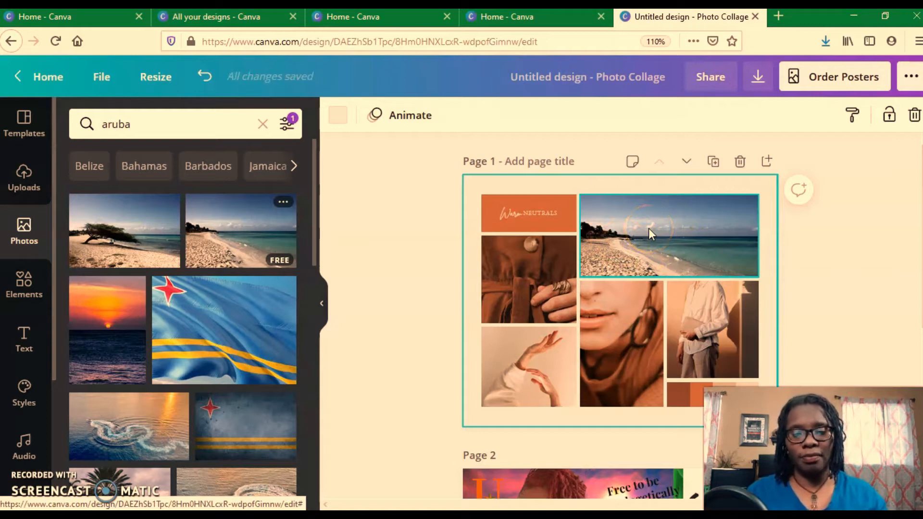
Search the stock photos for self care and place the "Self Care Isn't Selfish" photo in the tall middle frame
left_click(168, 130)
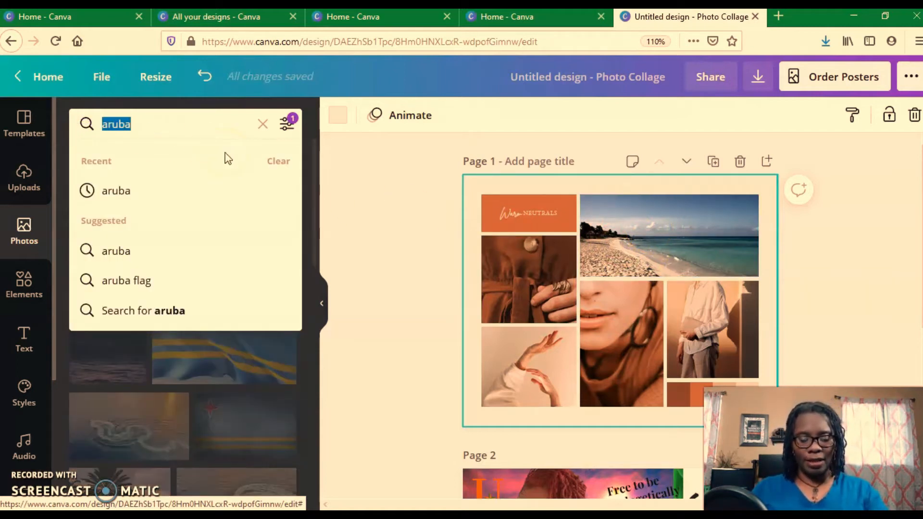
type("self care")
key("Return")
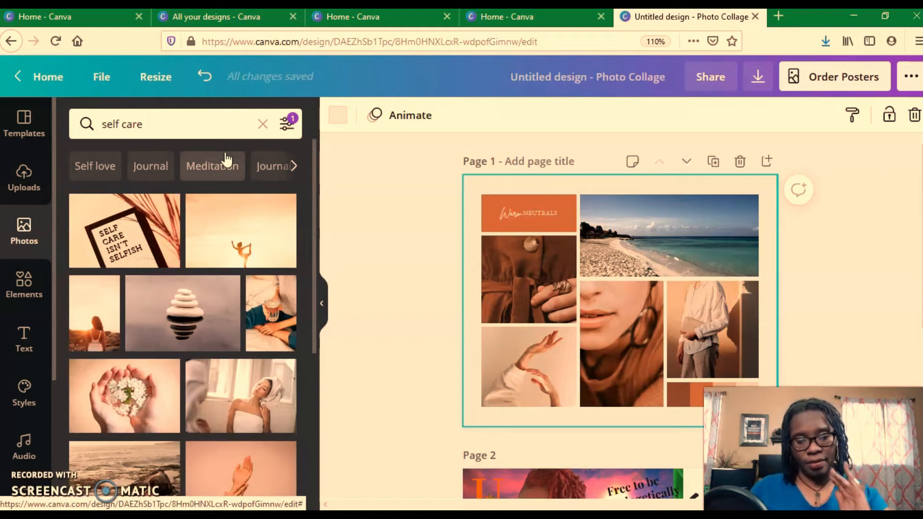
scroll(185, 342, "down", 3)
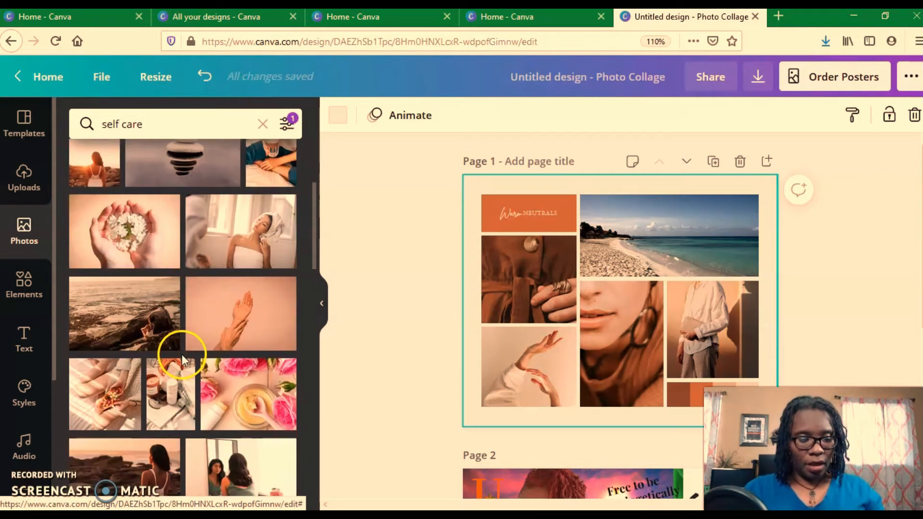
scroll(169, 317, "up", 3)
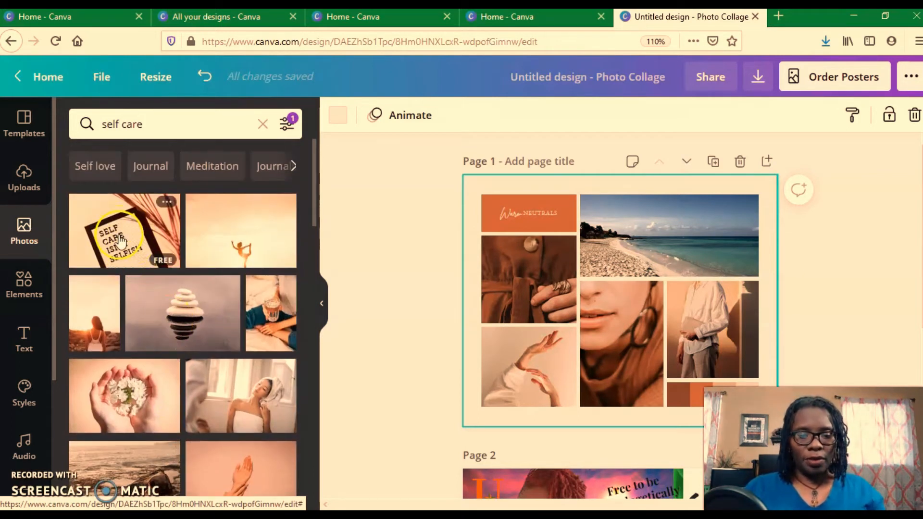
left_click_drag(127, 247, 607, 327)
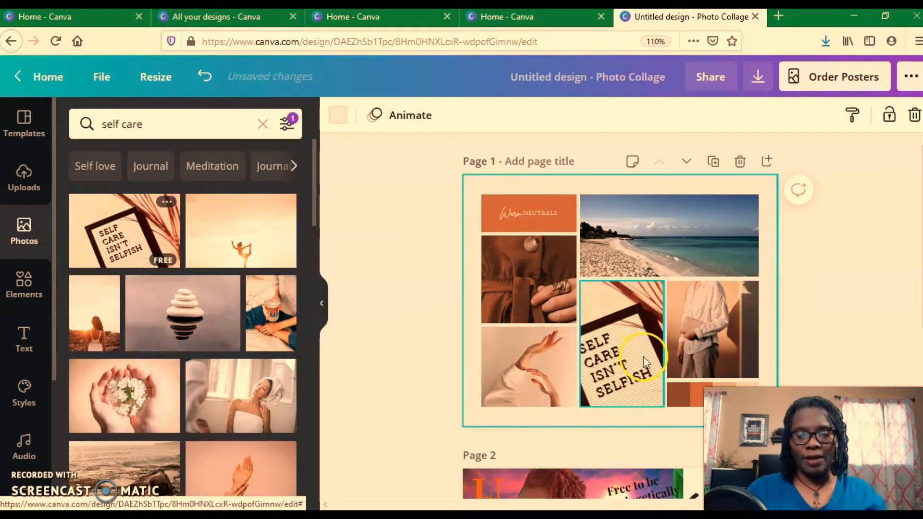
Reposition the "Self Care Isn't Selfish" photo inside its frame so the whole lettering fits within the crop
left_click(604, 353)
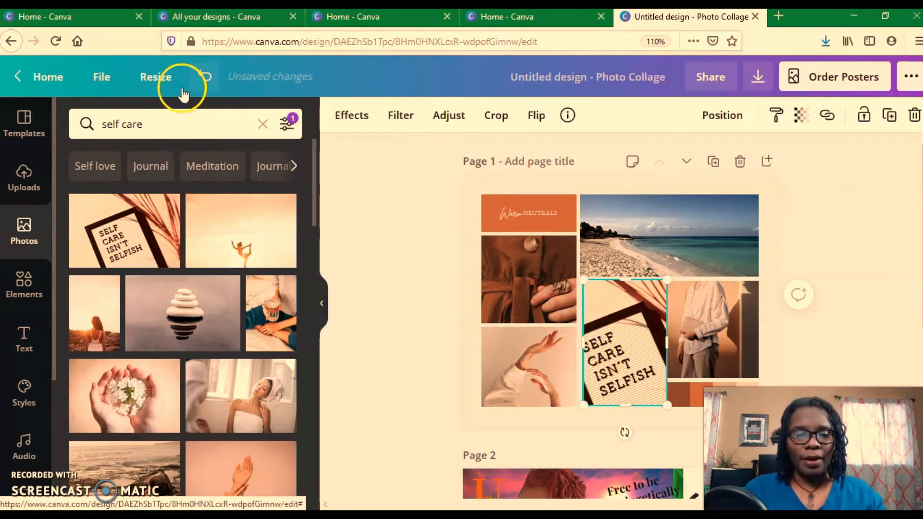
left_click(204, 76)
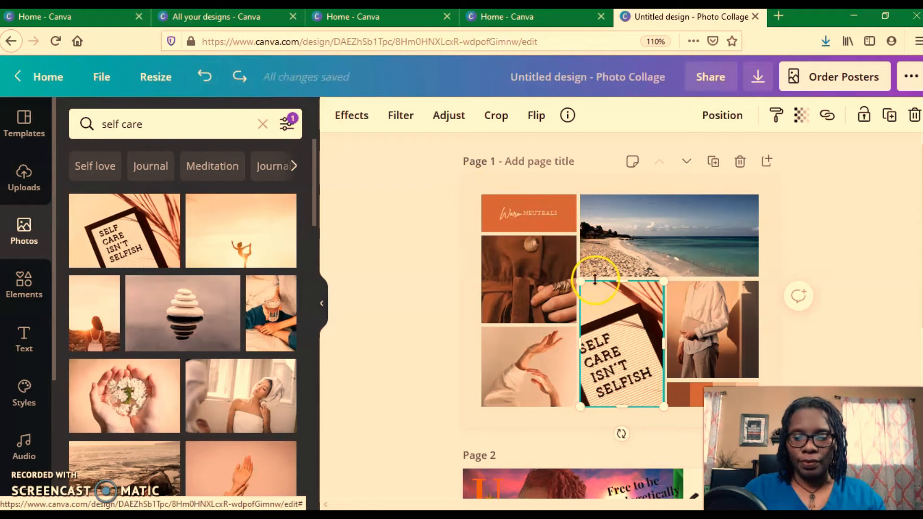
double_click(621, 320)
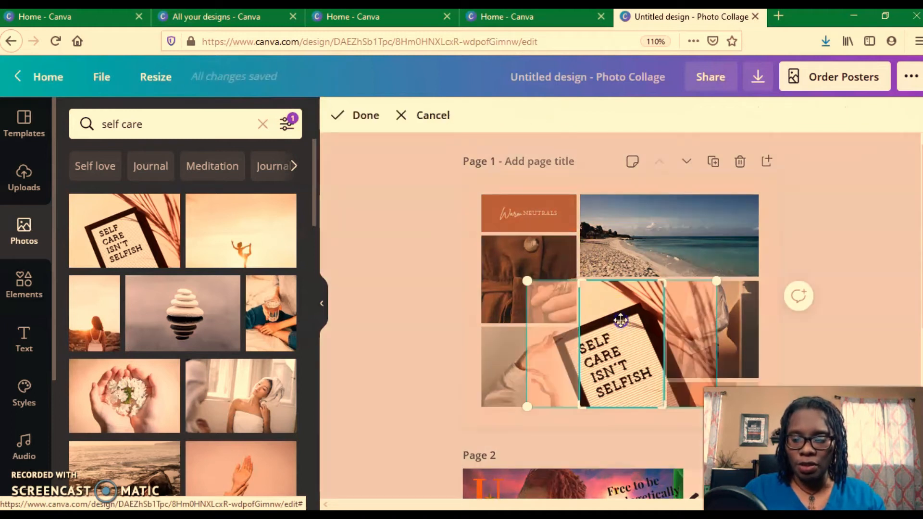
left_click_drag(623, 320, 636, 298)
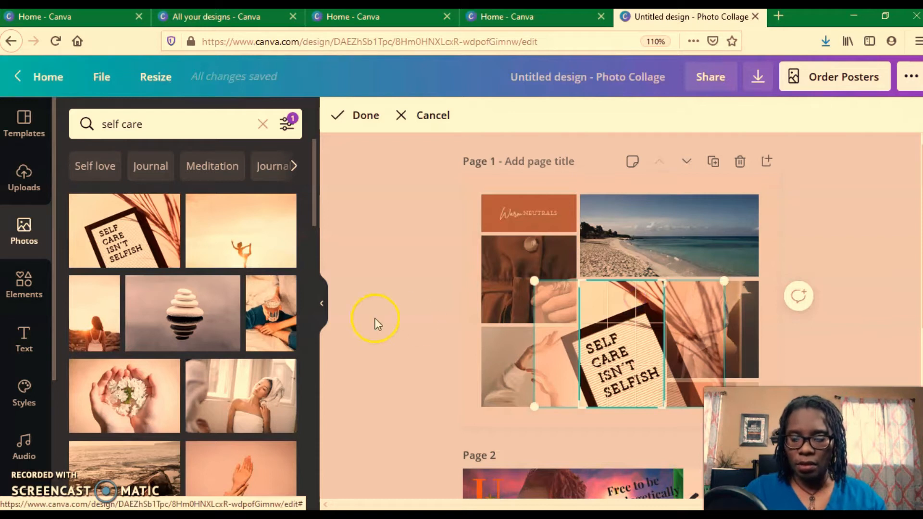
left_click(390, 266)
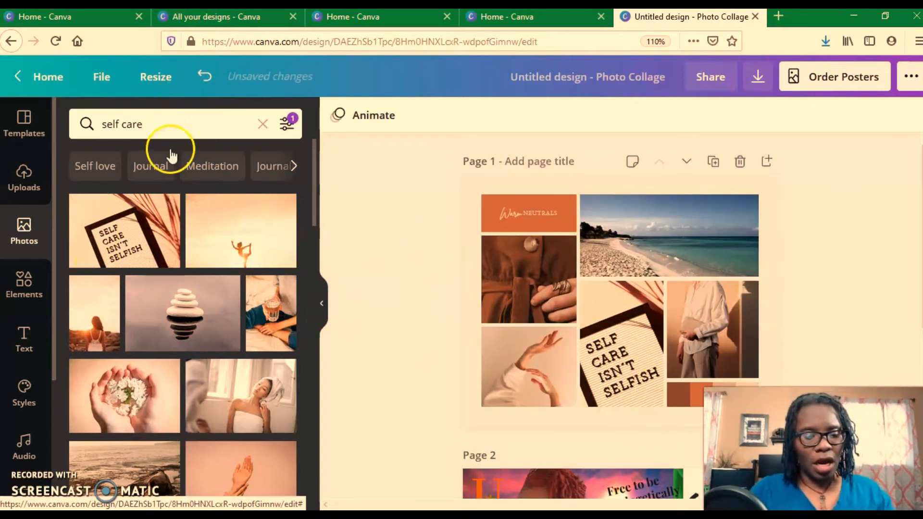
Search the stock photos for yoga and place the silhouette meditating on a rock by the sea in the frame below the Warm Neutrals title
left_click_drag(186, 122, 106, 126)
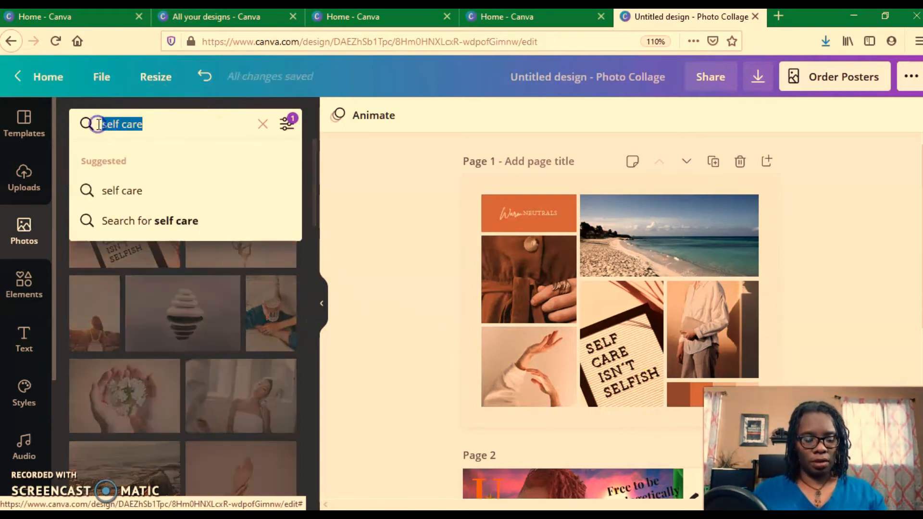
type("yoga")
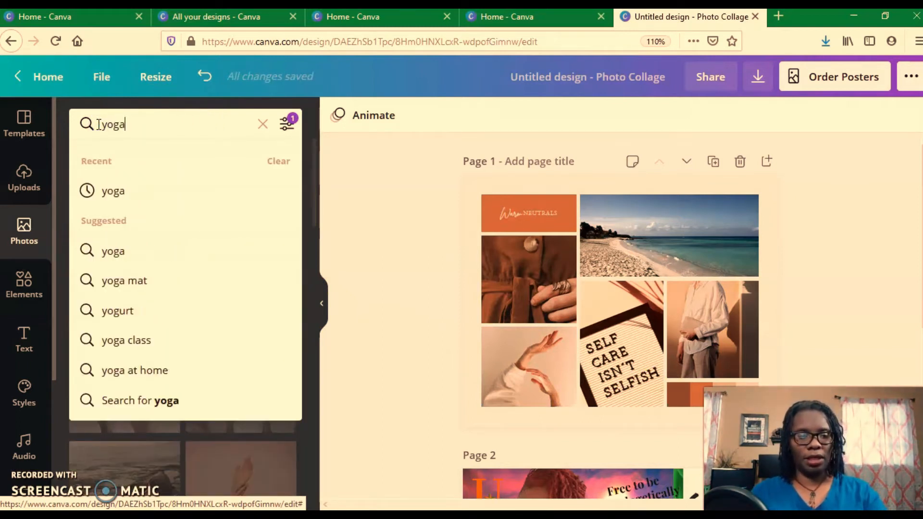
key("Return")
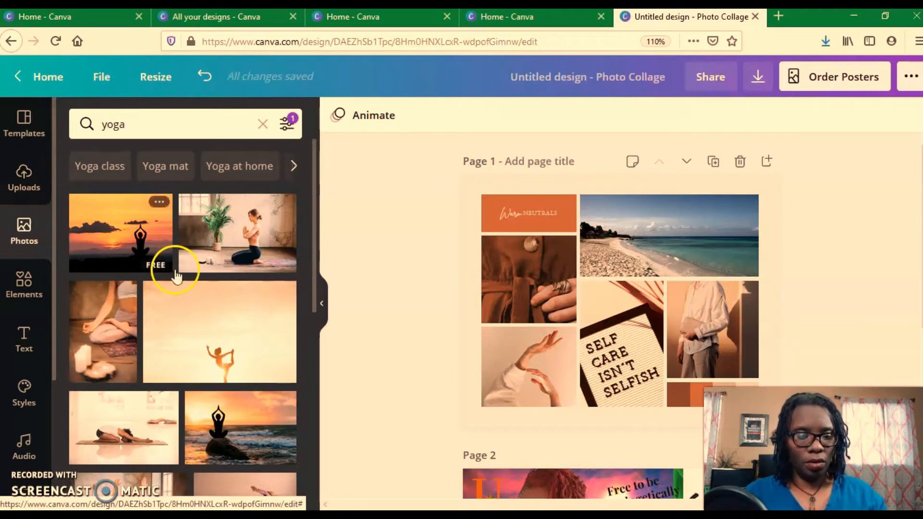
scroll(219, 284, "down", 3)
left_click_drag(218, 285, 493, 296)
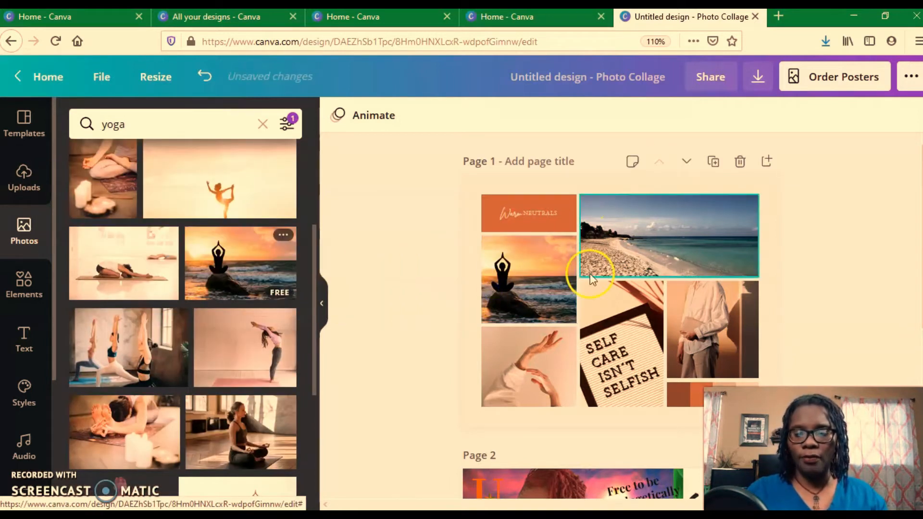
Search the stock photos for journaling and place the open notebook with white flowers in the frame below the yoga photo
left_click(142, 135)
left_click_drag(141, 132, 83, 138)
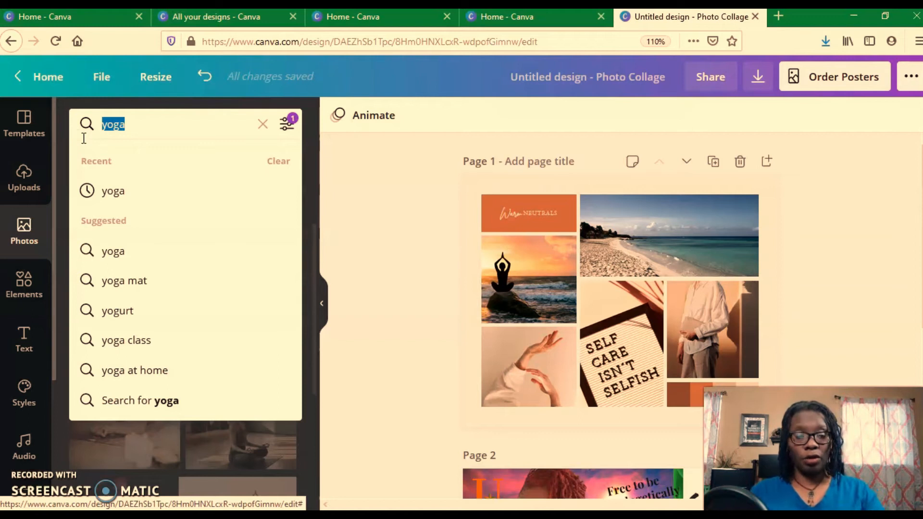
type("journalin")
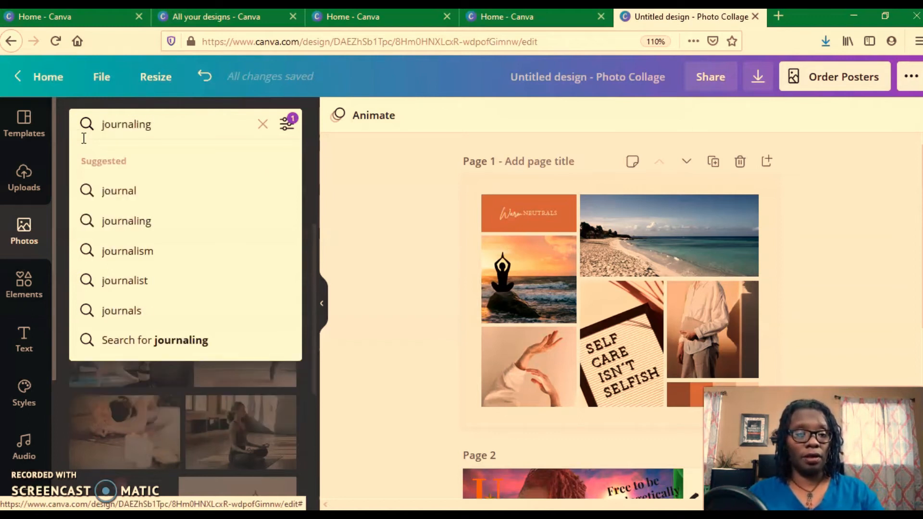
key("Return")
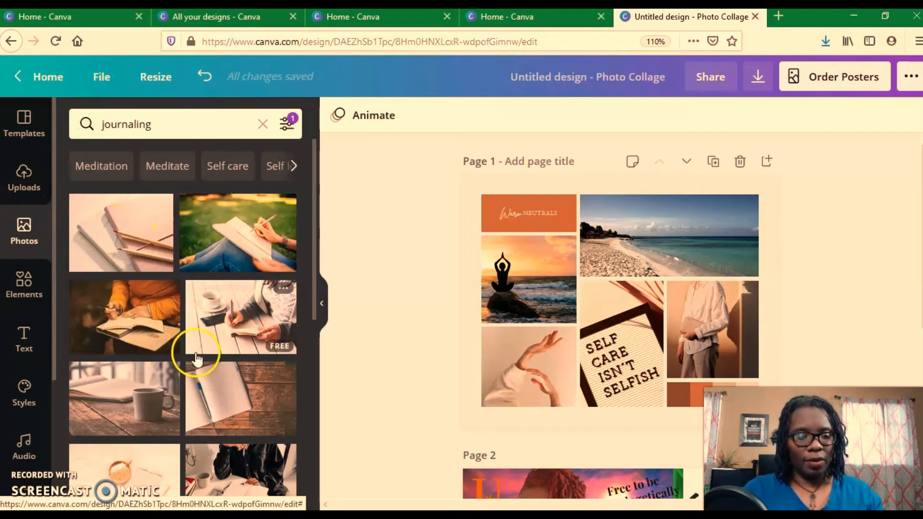
scroll(174, 351, "down", 5)
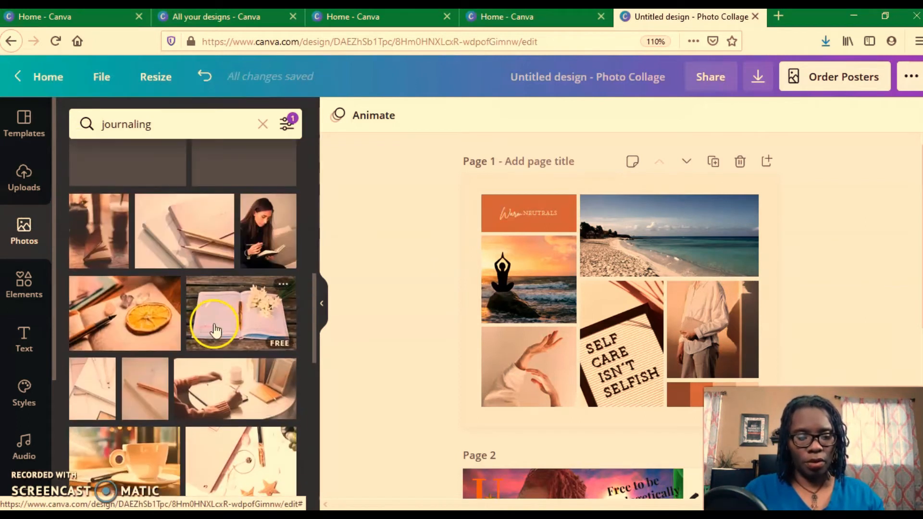
left_click_drag(288, 327, 499, 360)
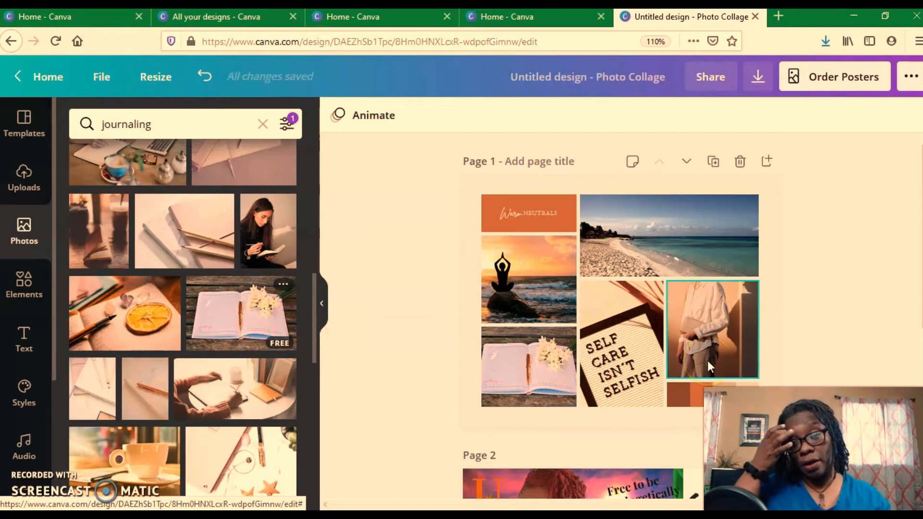
Delete the fashion photo of the person in the white shirt and the darkest color swatch beneath it
left_click(692, 343)
left_click(704, 336)
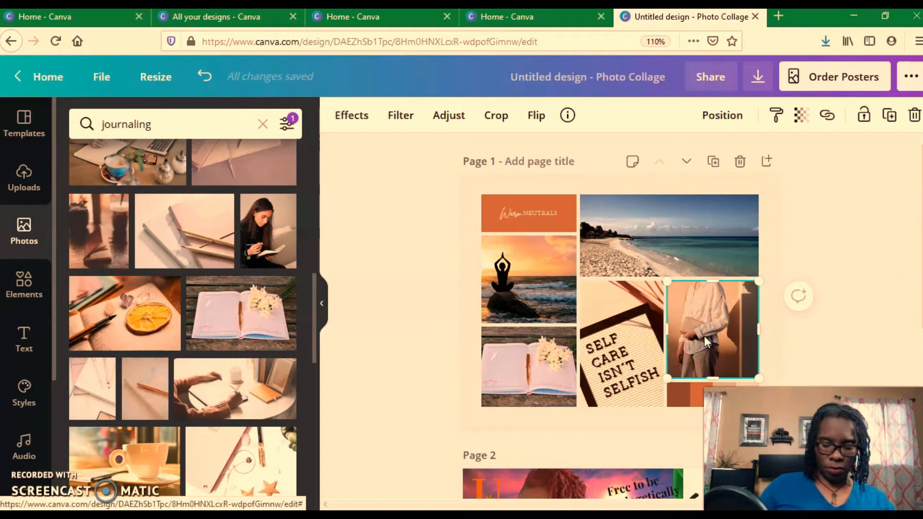
key("Delete")
left_click(688, 391)
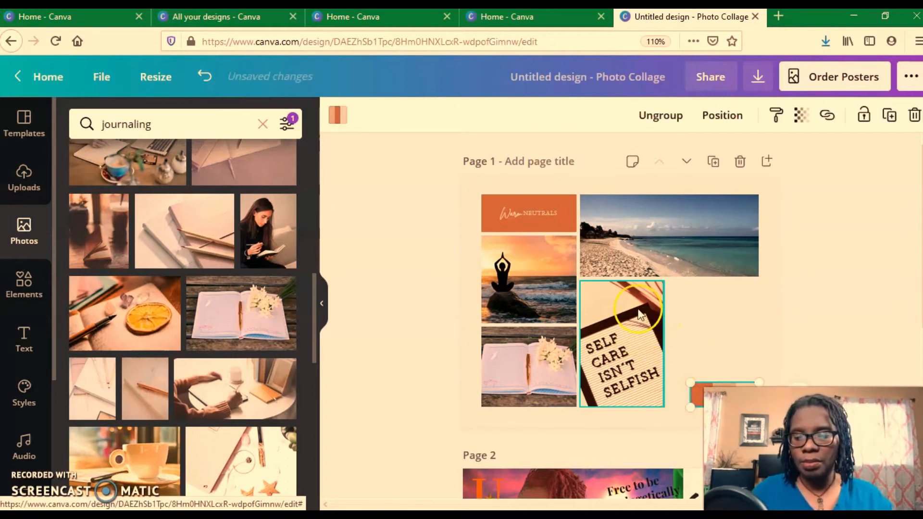
Extend the beach photo downward with its top edge level with the title block, and move the "Self Care Isn't Selfish" photo beneath it
left_click(626, 344)
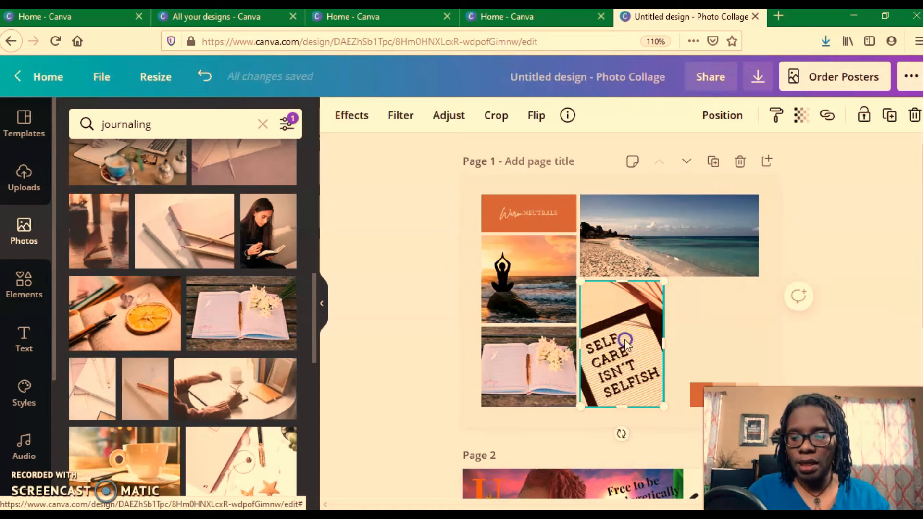
left_click_drag(625, 342, 574, 327)
left_click(689, 262)
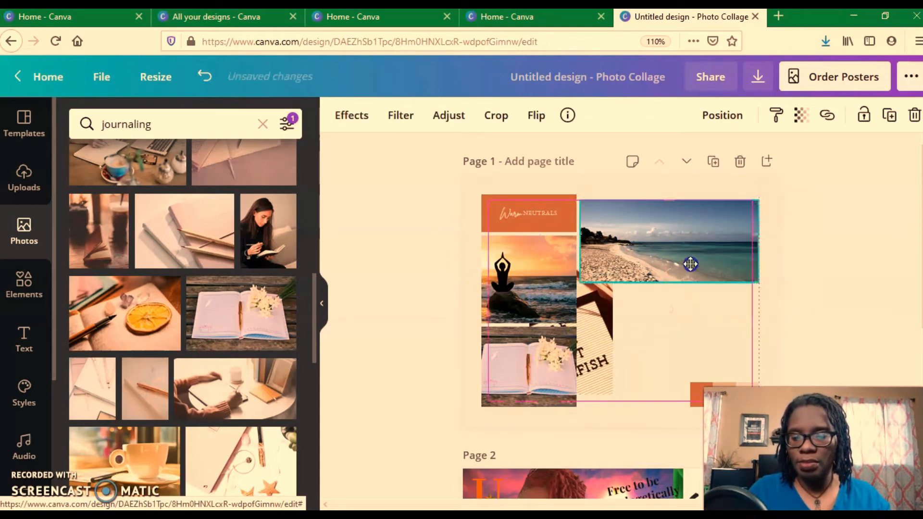
left_click_drag(673, 284, 676, 322)
left_click(665, 273)
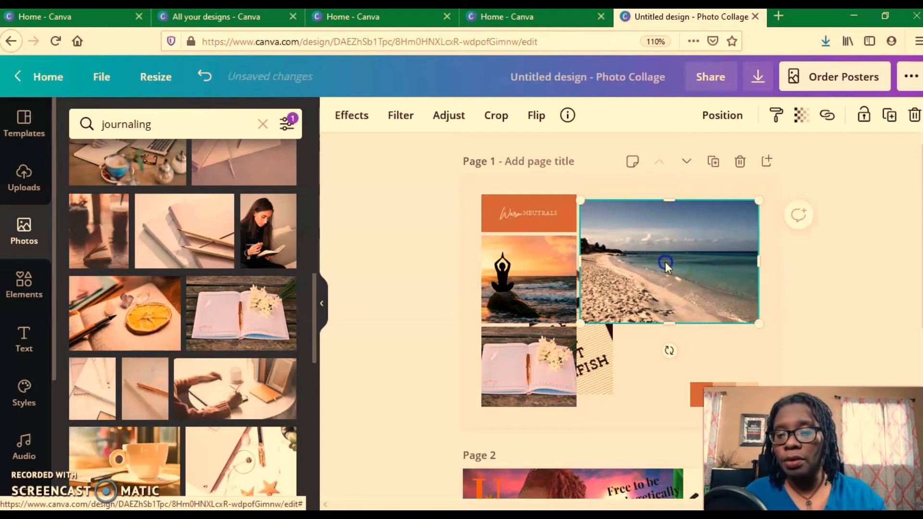
left_click_drag(664, 260, 665, 258)
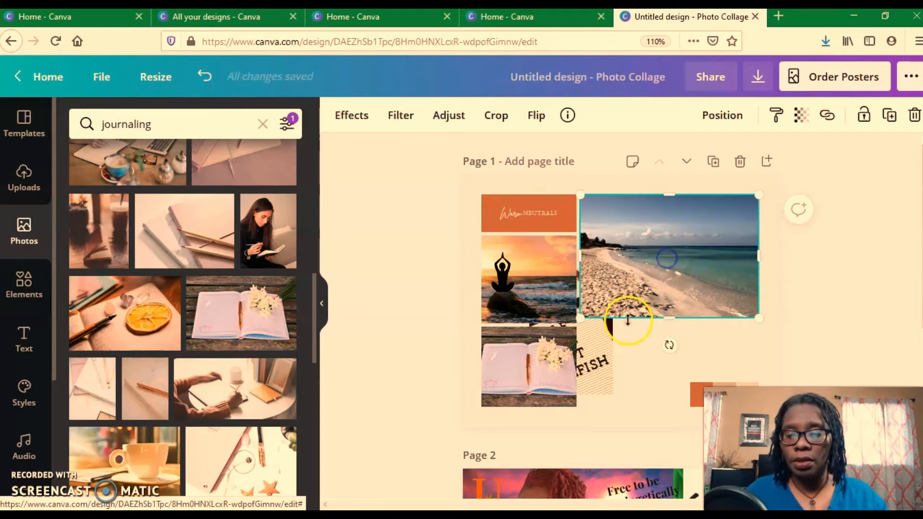
left_click_drag(593, 370, 643, 386)
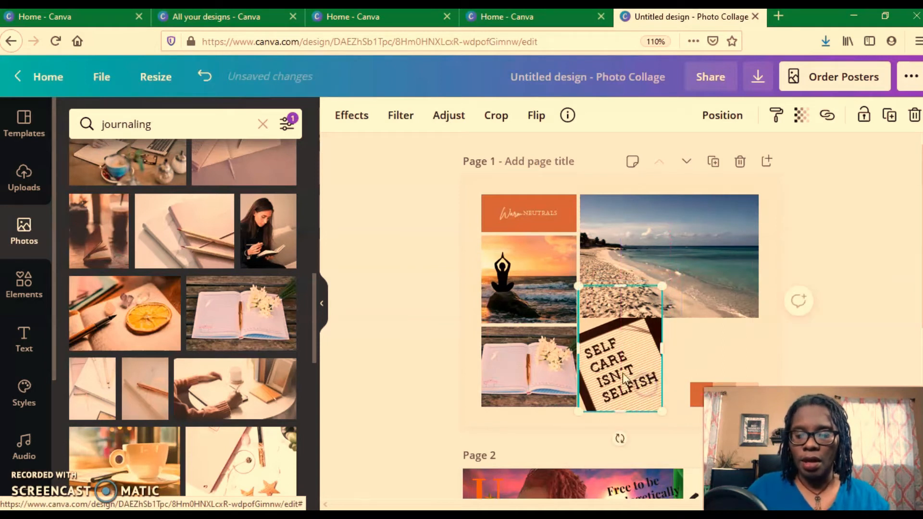
Delete the remaining color swatches beneath the beach photo
left_click(693, 400)
key("Delete")
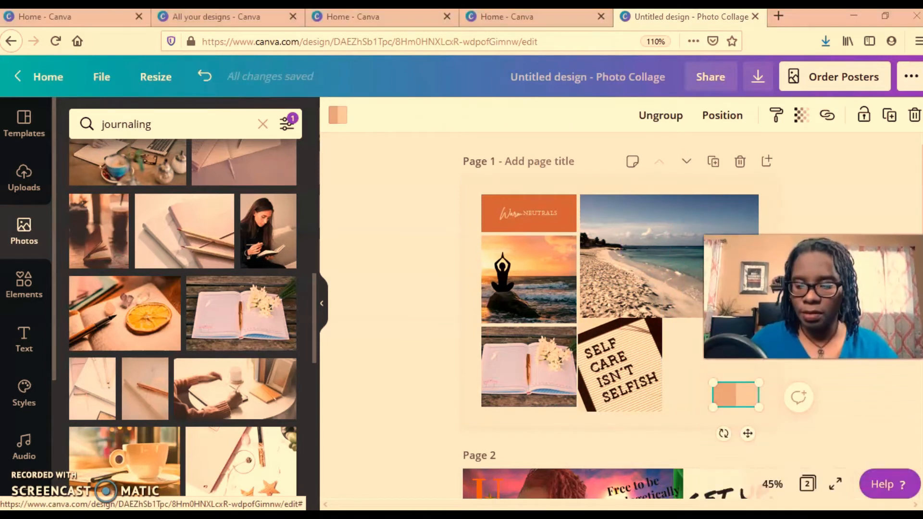
left_click(743, 397)
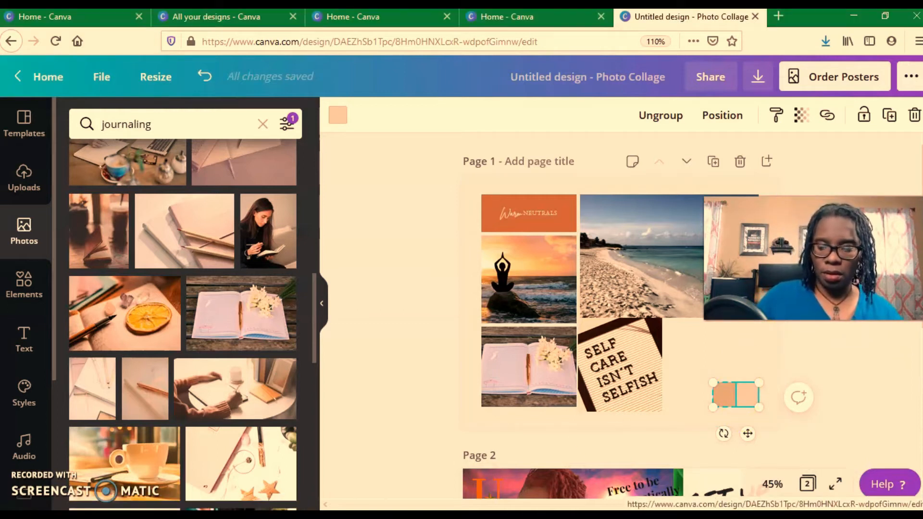
key("Delete")
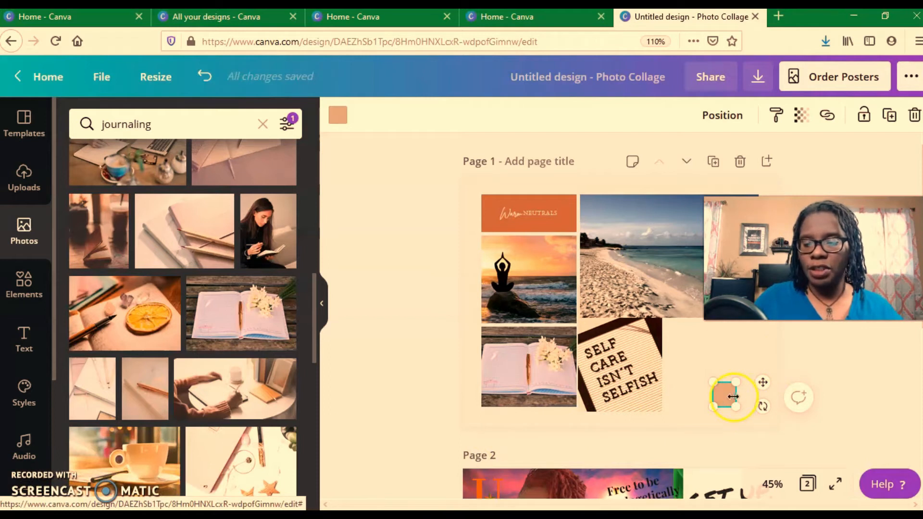
key("Delete")
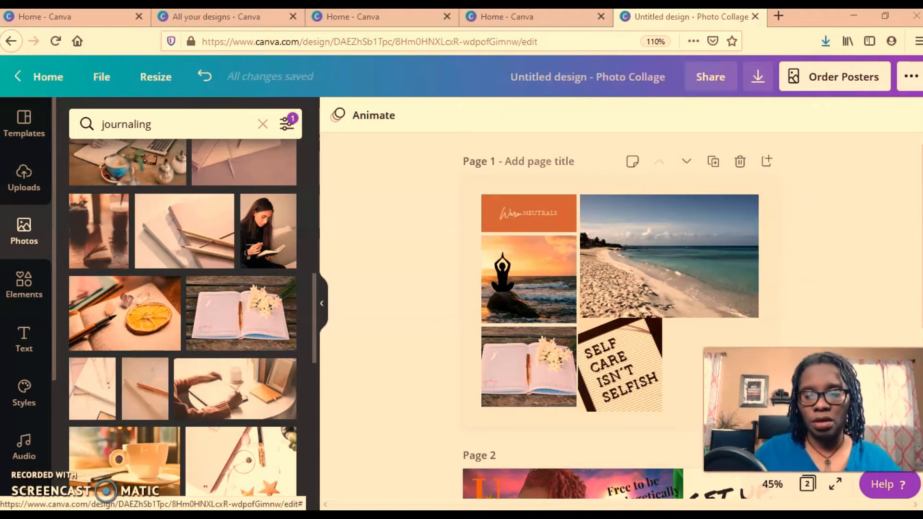
scroll(27, 237, "down", 4)
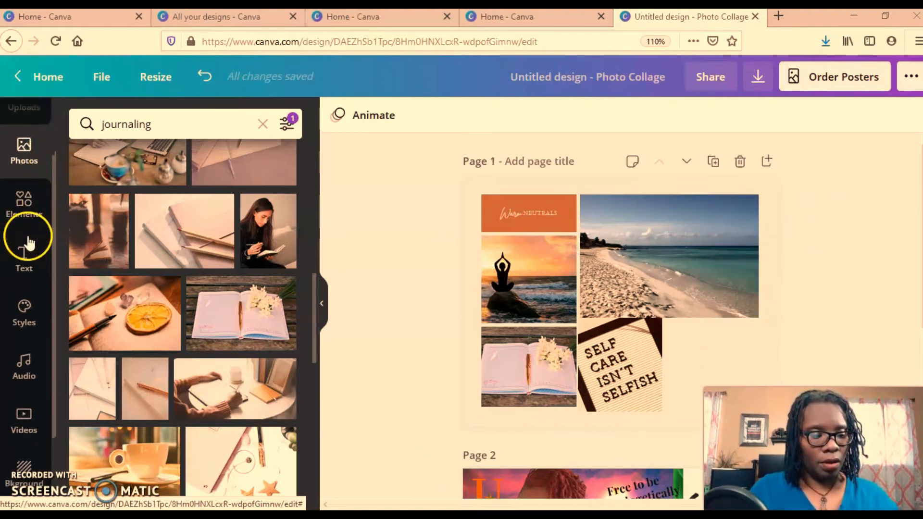
scroll(17, 346, "up", 4)
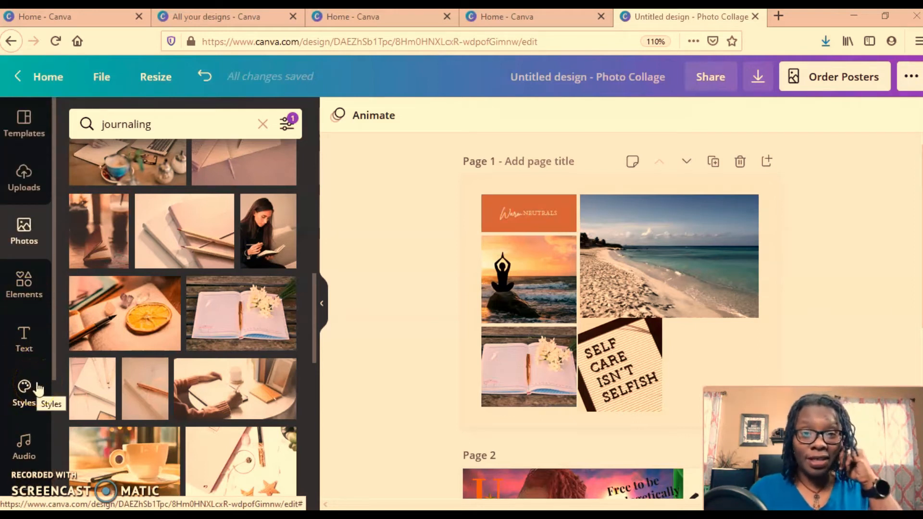
left_click_drag(152, 125, 119, 127)
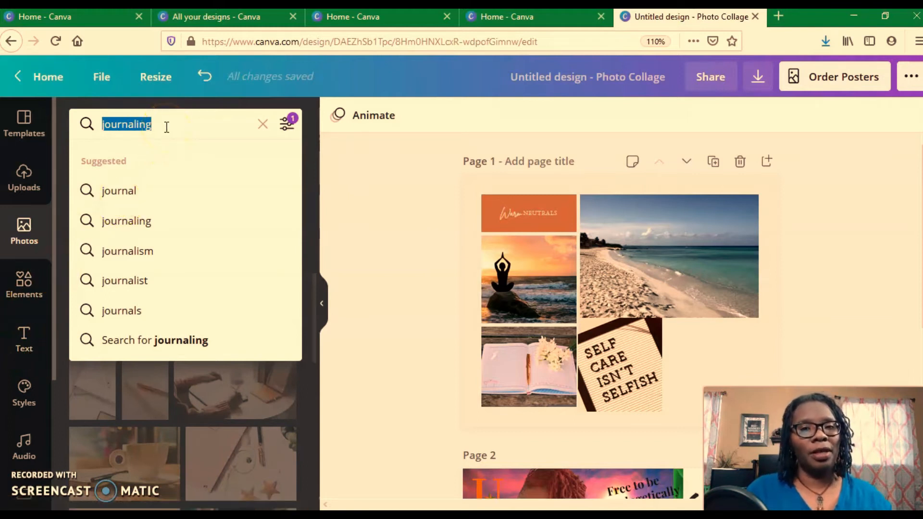
Search the elements for heart, place the free solid red heart over the middle of the collage and color it green
left_click(19, 289)
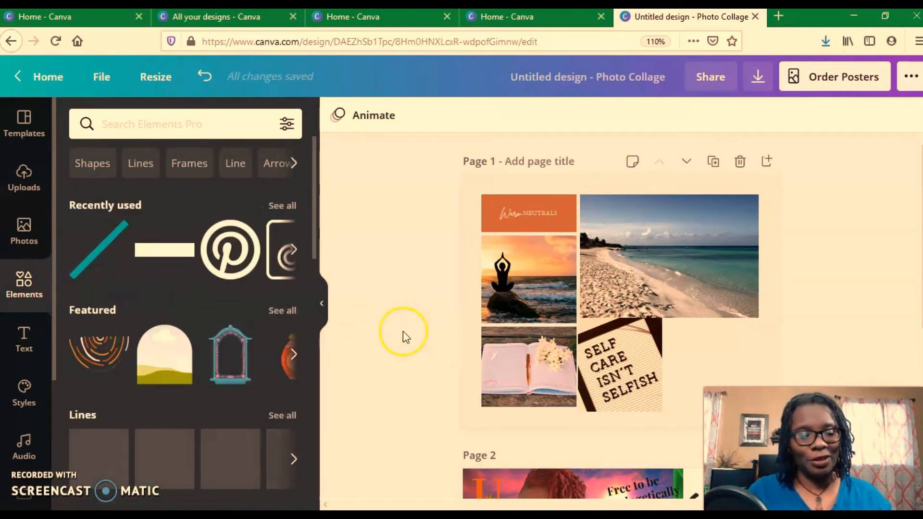
scroll(200, 291, "down", 10)
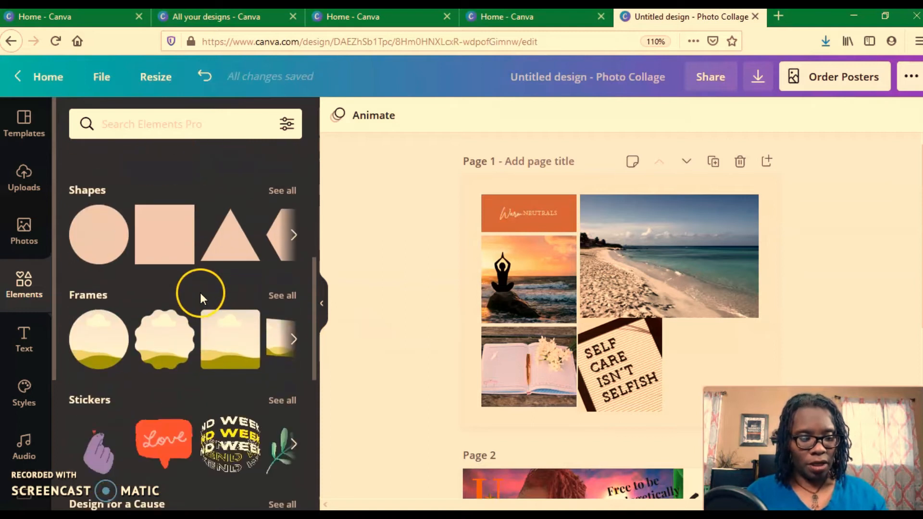
scroll(199, 293, "up", 5)
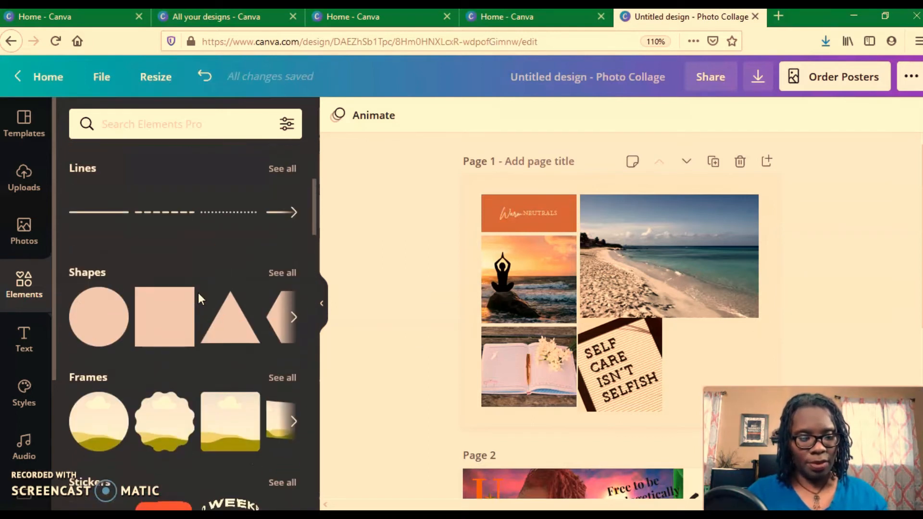
left_click(181, 121)
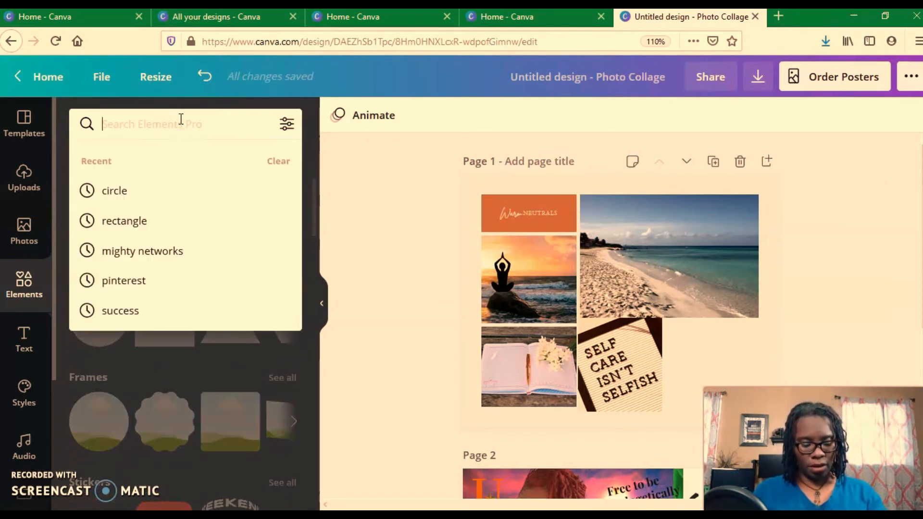
type("heart")
key("Return")
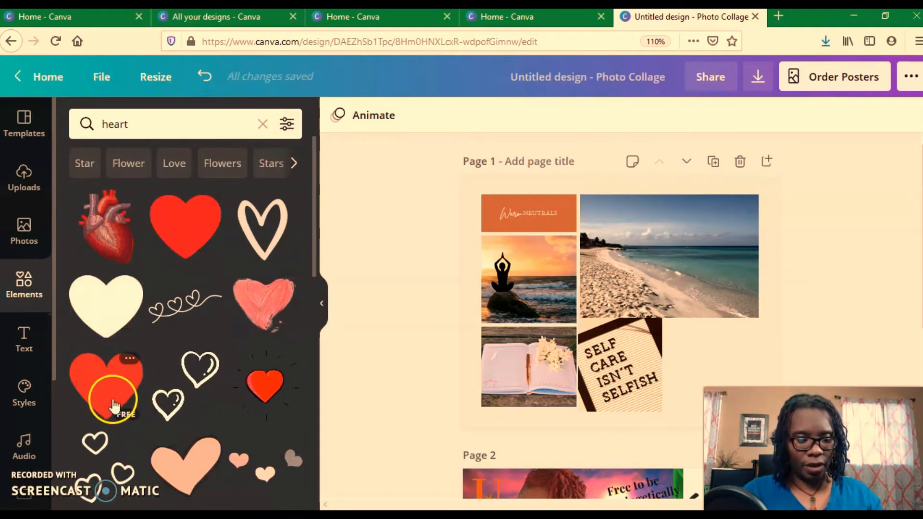
left_click_drag(120, 404, 572, 289)
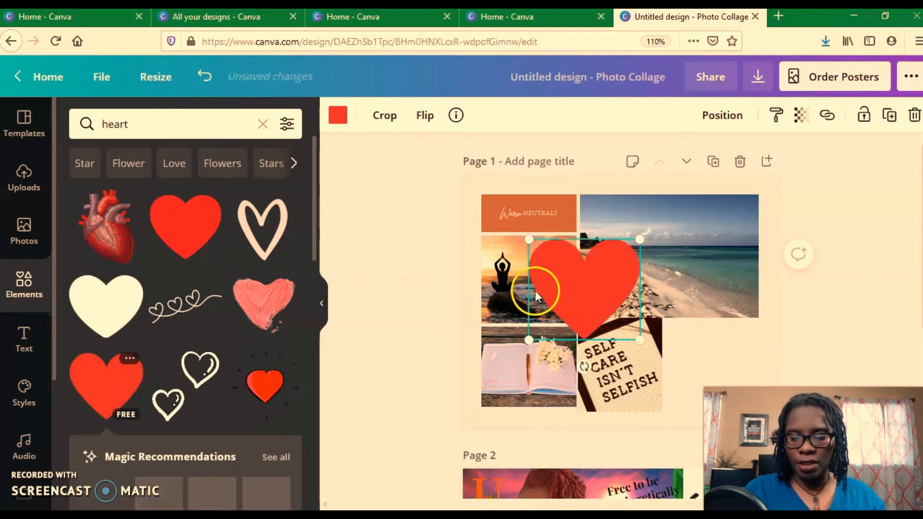
left_click(337, 115)
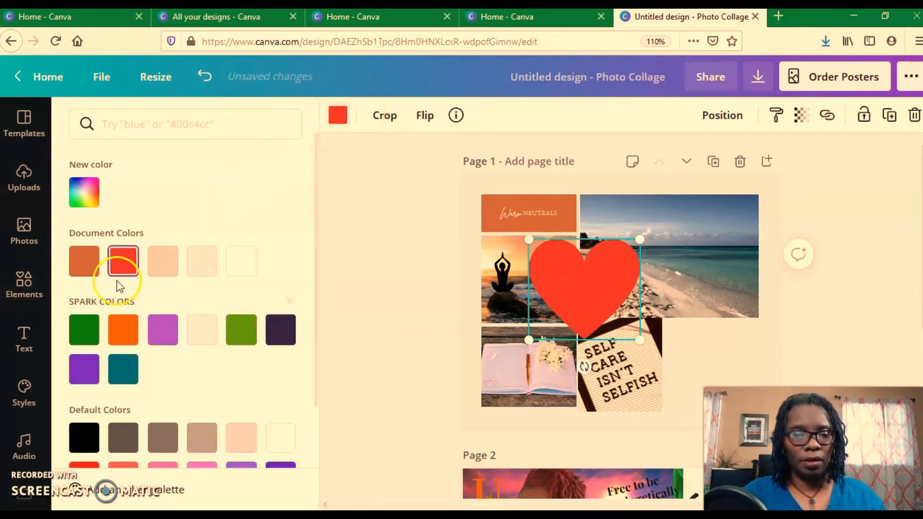
left_click(89, 333)
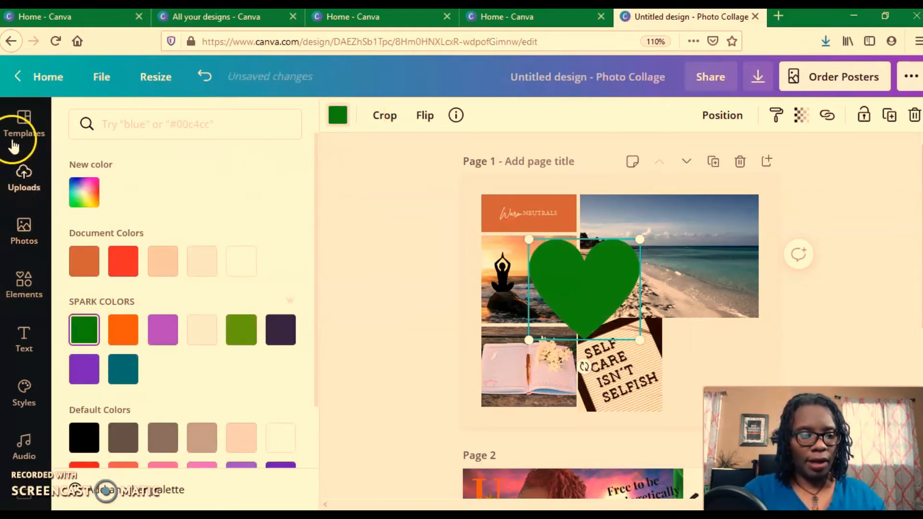
Add a heading over the heart and replace its placeholder text with FAMILY
left_click(22, 341)
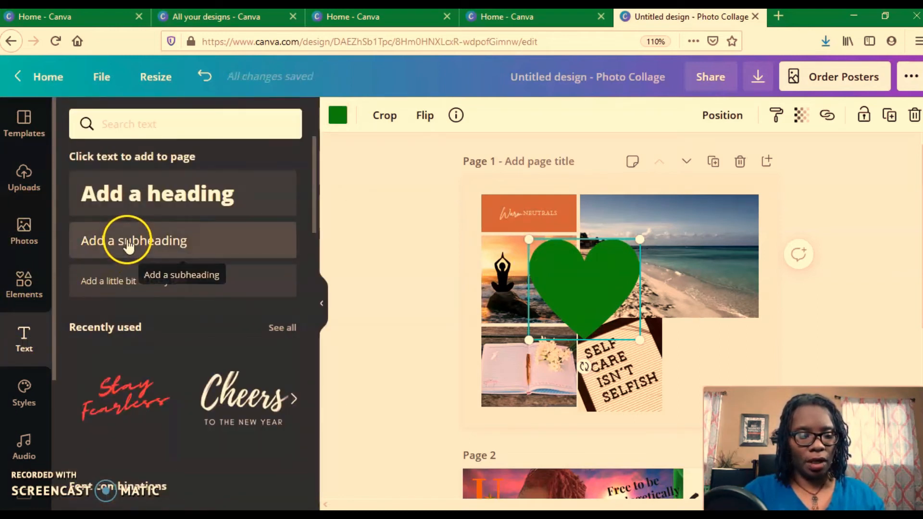
scroll(212, 389, "down", 3)
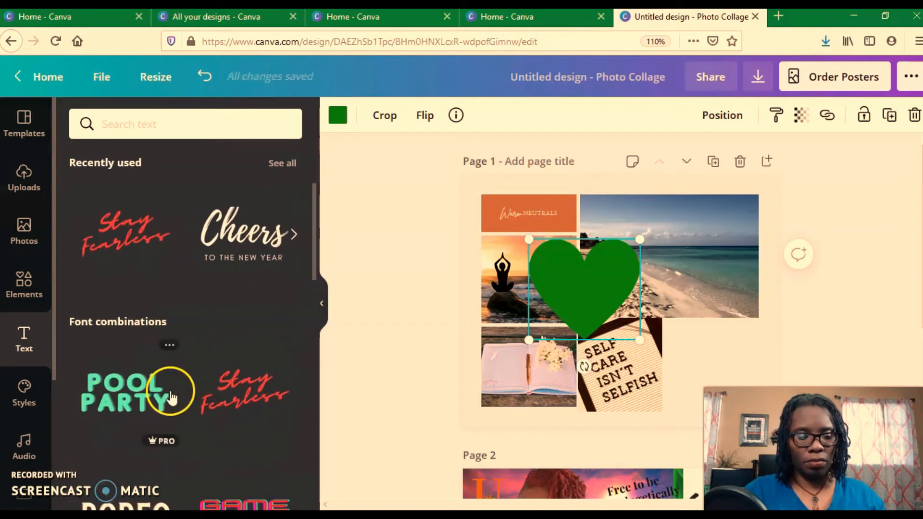
scroll(171, 396, "down", 5)
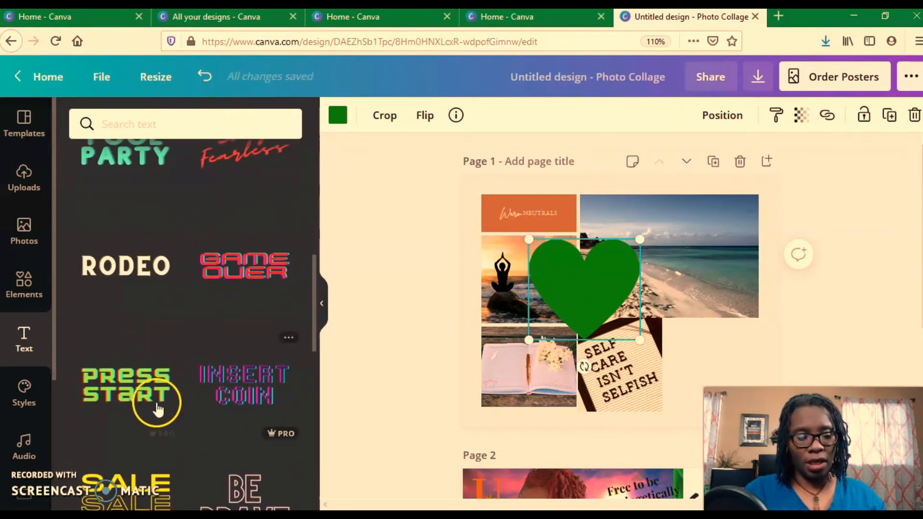
scroll(177, 313, "up", 8)
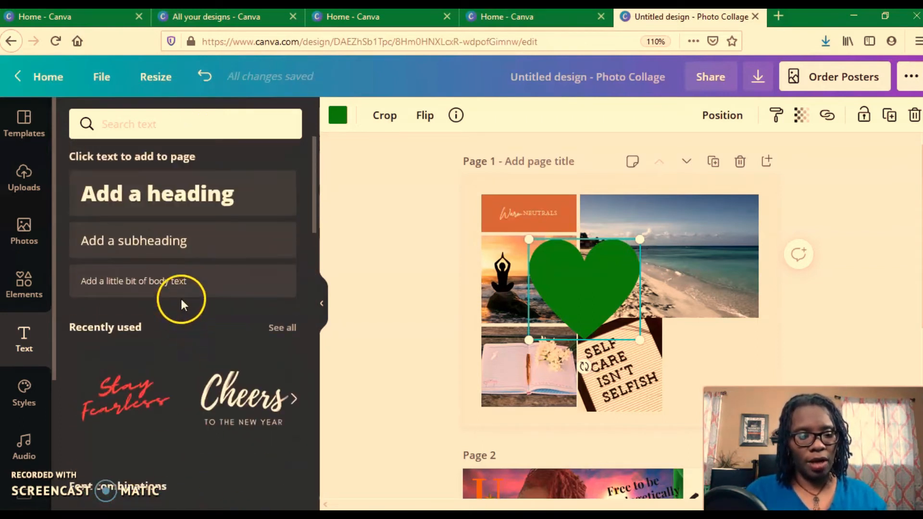
left_click_drag(168, 208, 604, 285)
double_click(705, 281)
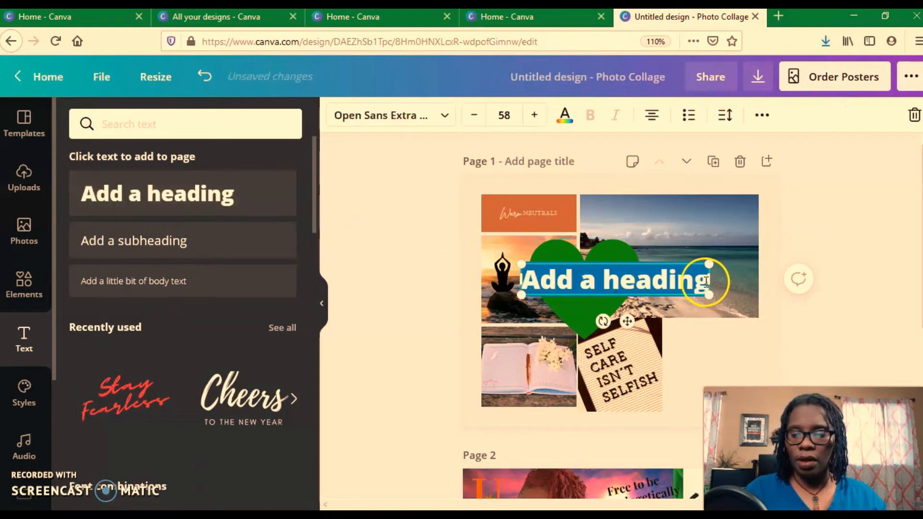
left_click(659, 285)
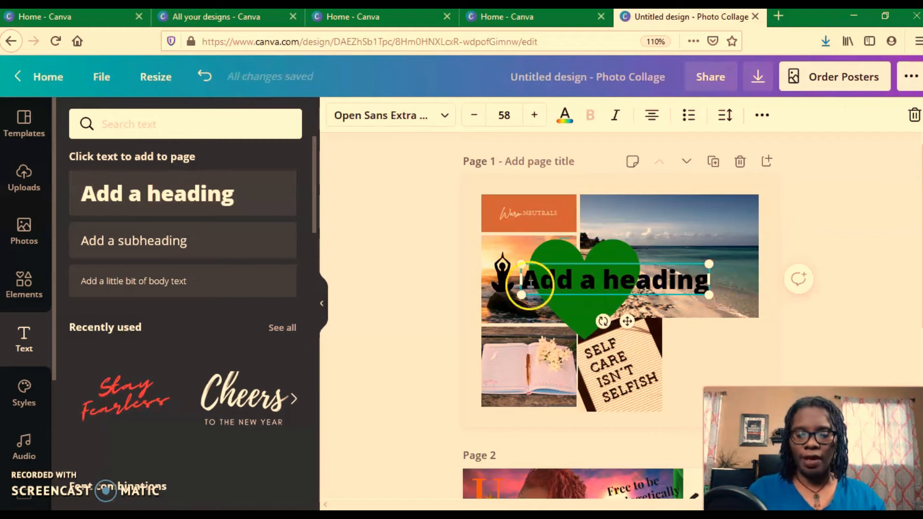
left_click_drag(526, 281, 721, 277)
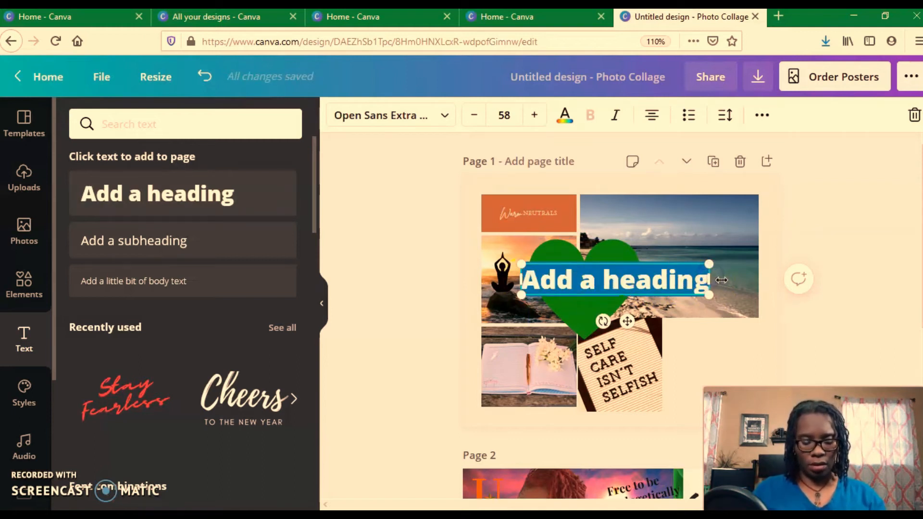
type("FAMILY")
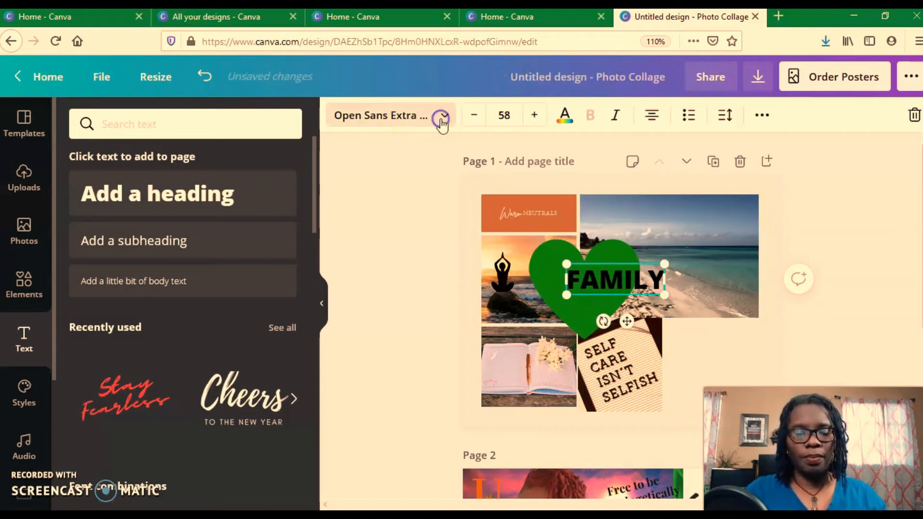
Tilt the FAMILY heading slightly upward to the right and center it on the heart
left_click(399, 117)
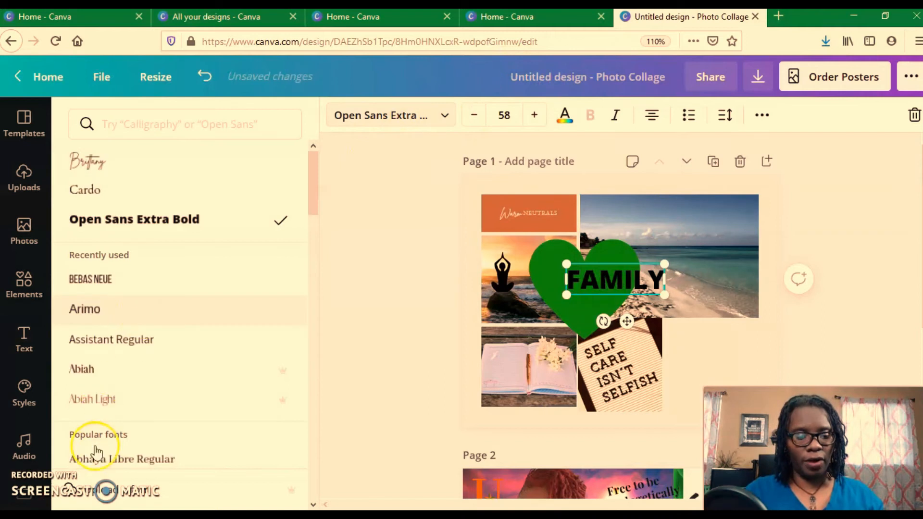
left_click(440, 120)
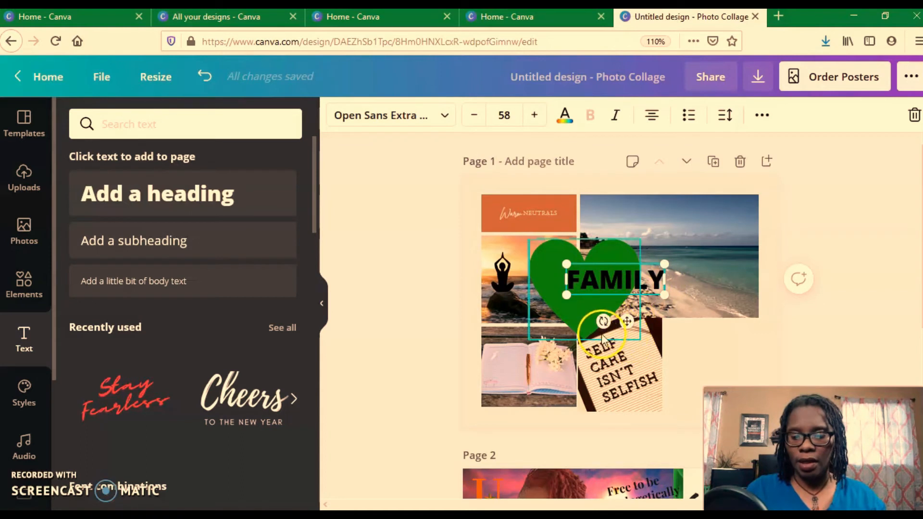
mouse_move(602, 322)
left_mouse_down()
mouse_move(612, 330)
mouse_move(622, 318)
mouse_move(608, 315)
left_mouse_up()
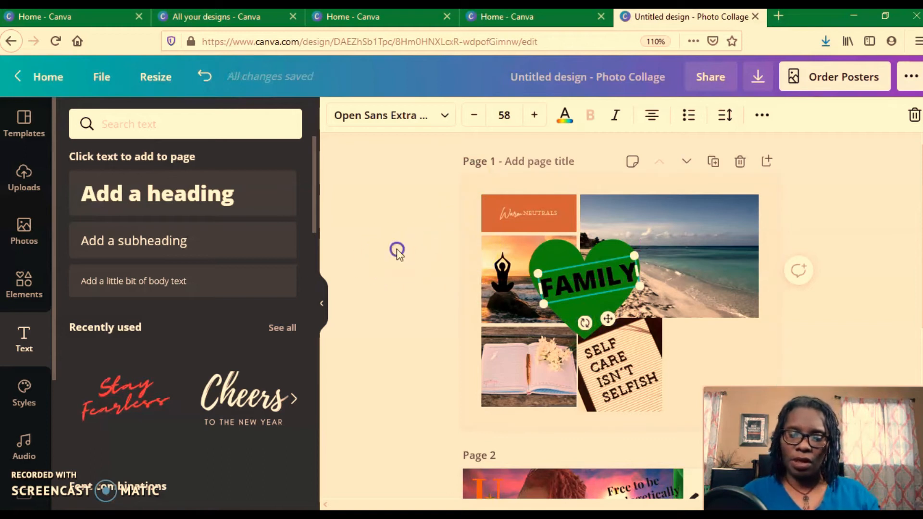
Recolor the heart behind the FAMILY heading with the bright pink from the default colors
left_click(563, 256)
left_click(336, 113)
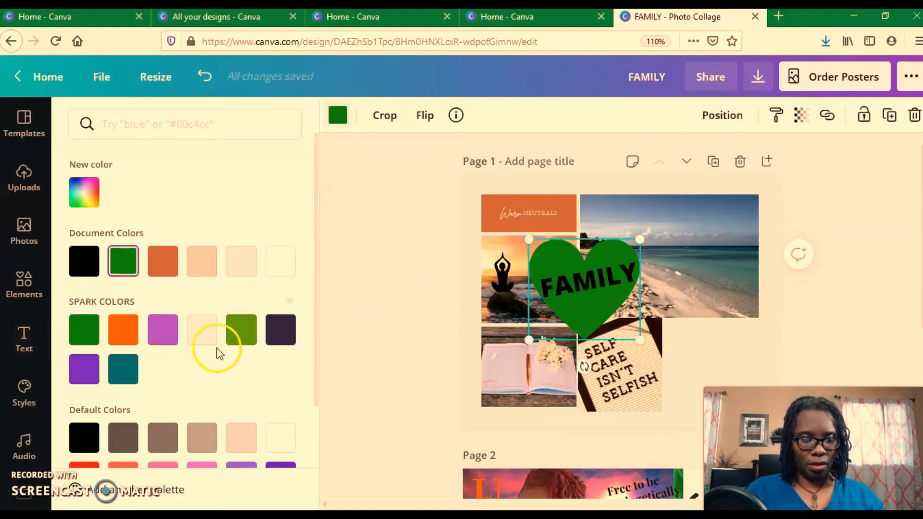
scroll(217, 354, "down", 2)
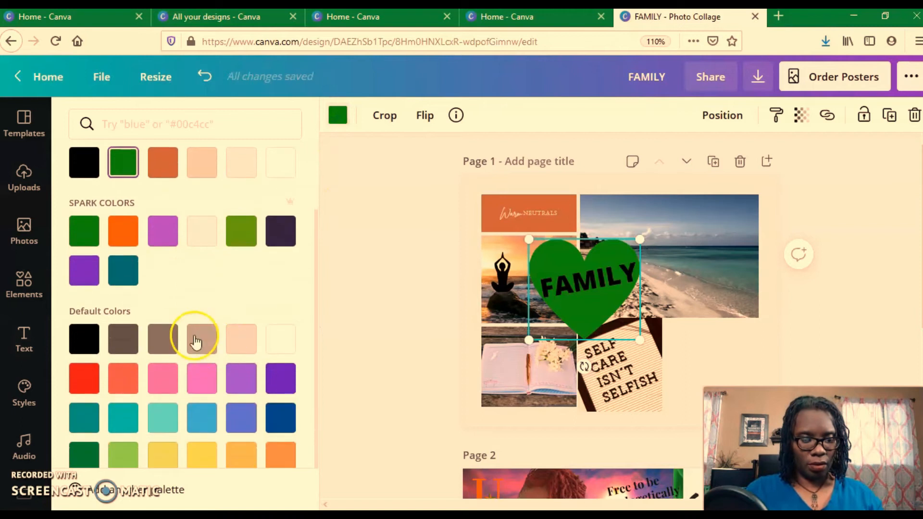
left_click(201, 379)
left_click(415, 267)
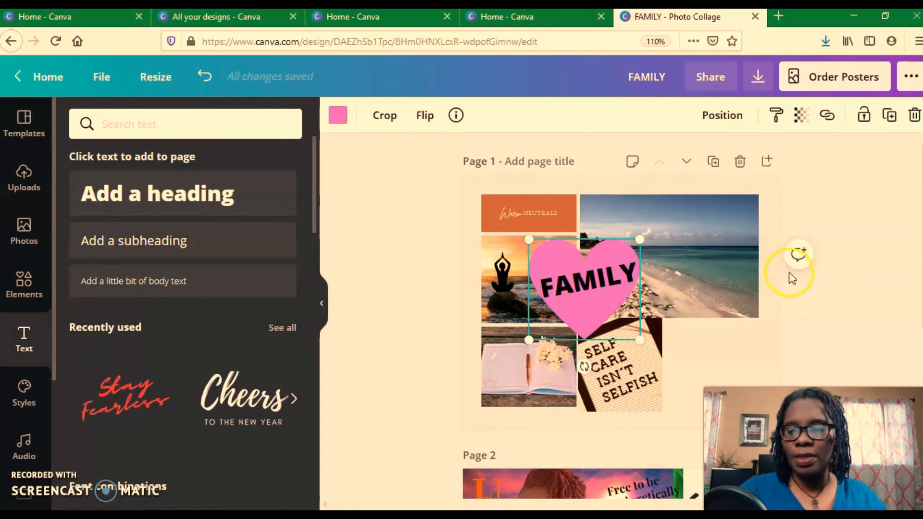
left_click(881, 276)
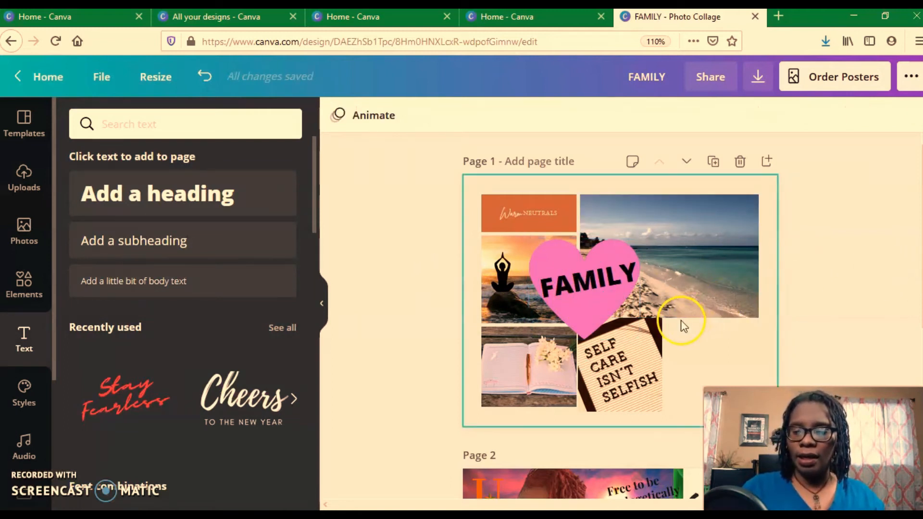
Replace the Warm Neutrals title with "2021 Goals", enlarge it to size 31.5 and center it in the orange block
left_click(519, 214)
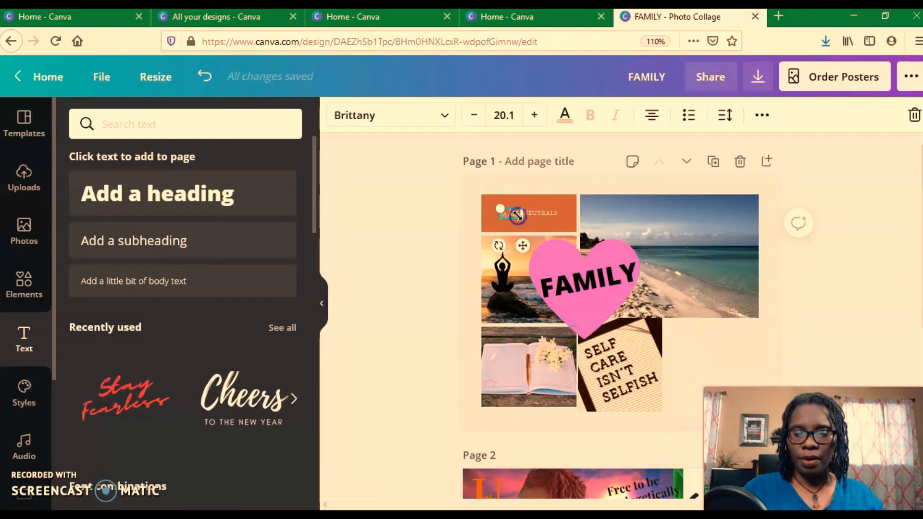
left_click(557, 215)
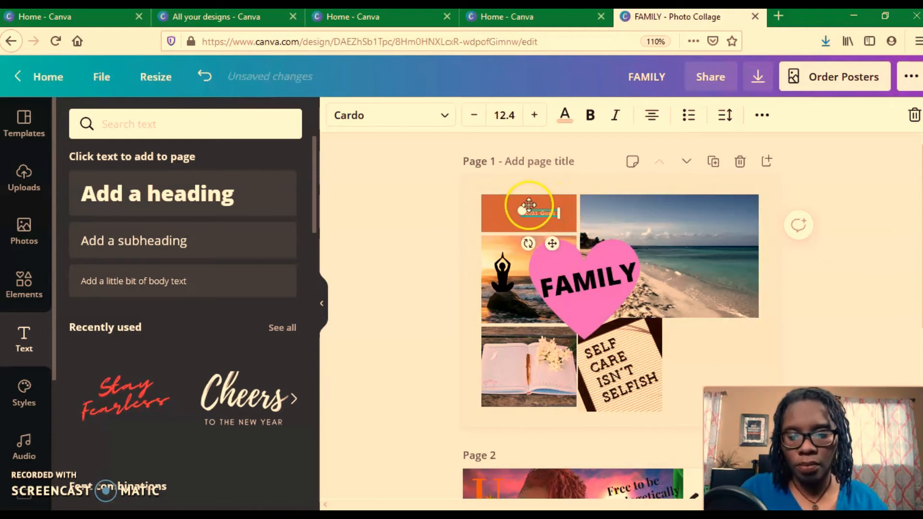
left_click_drag(511, 203, 469, 189)
left_click_drag(520, 246, 533, 257)
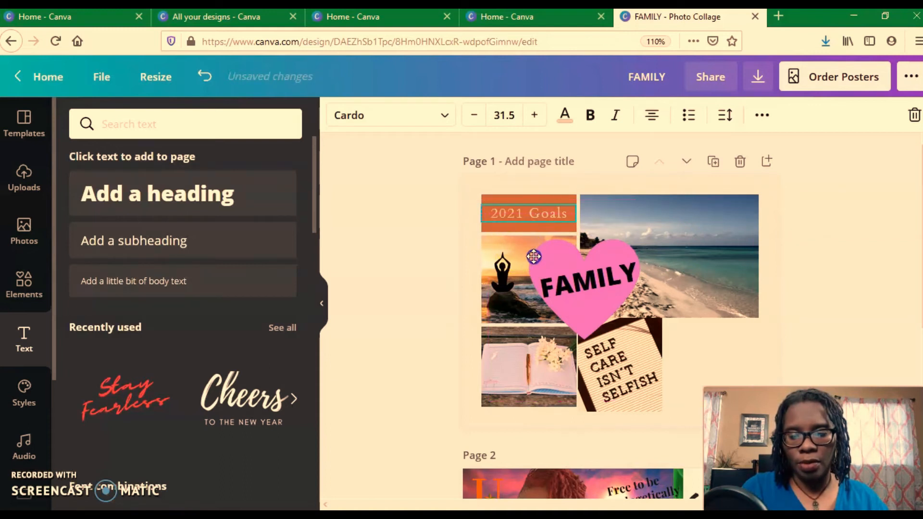
Recolor the block behind the "2021 Goals" title with the pinkish purple from the Spark Colors palette
left_click(518, 231)
left_click(337, 116)
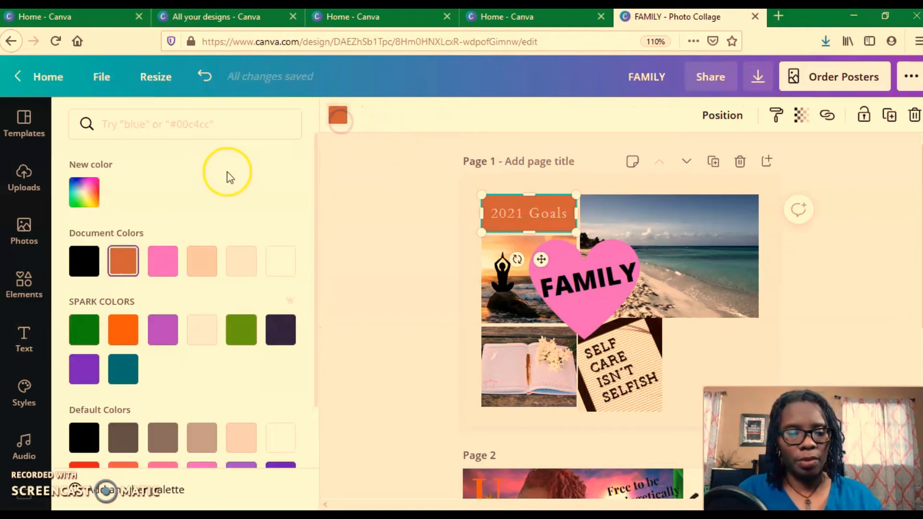
left_click(163, 331)
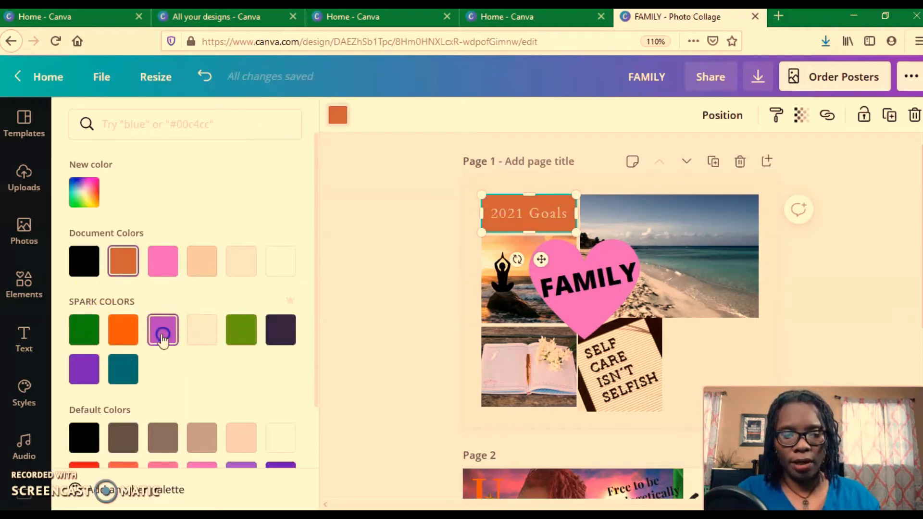
Make the "2021 Goals" title bold and change its font to Open Sans Extra Bold
left_click(496, 218)
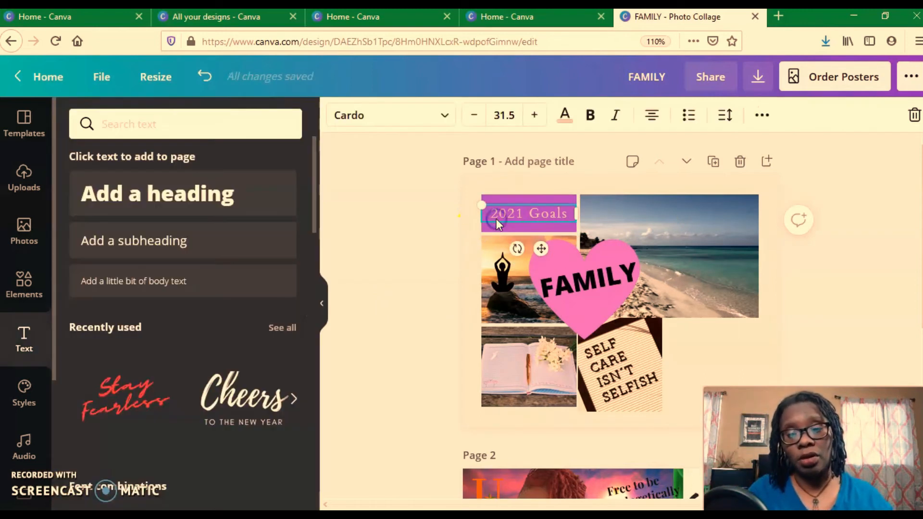
left_click(592, 120)
left_click(443, 125)
scroll(131, 281, "down", 1)
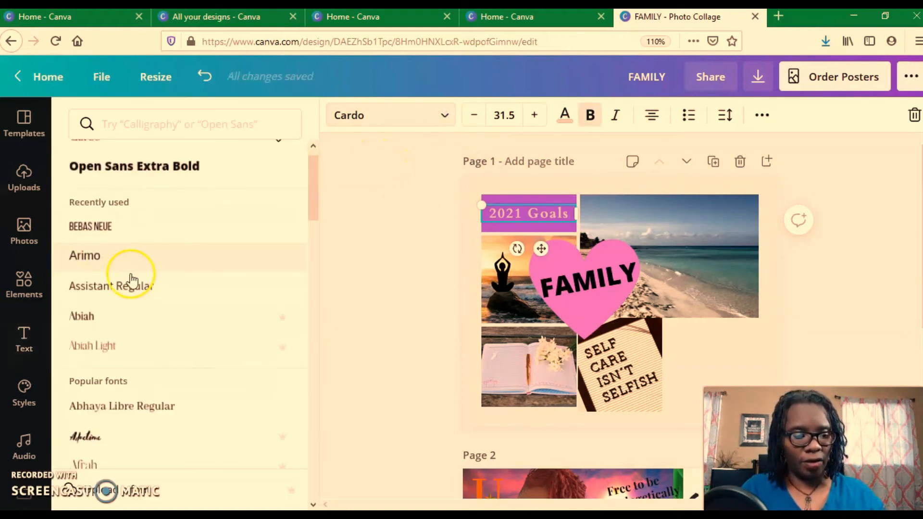
scroll(128, 269, "up", 1)
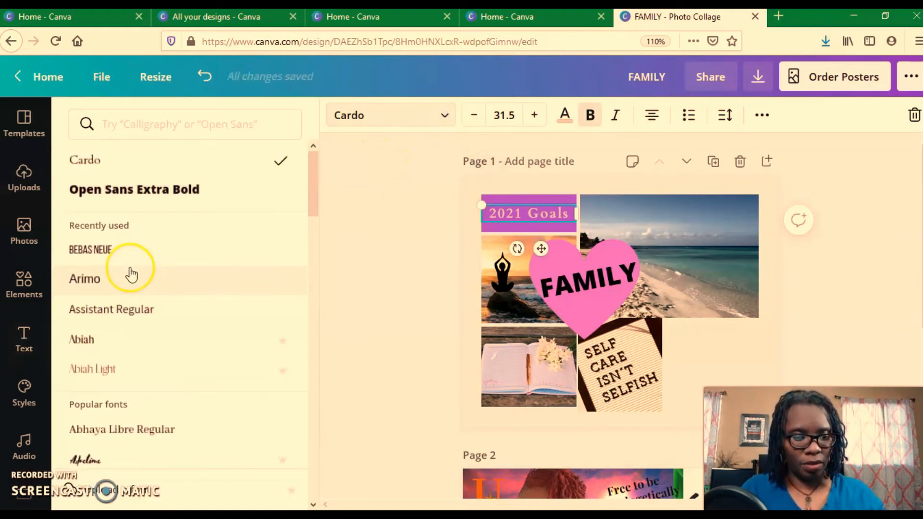
left_click(135, 192)
left_click(373, 278)
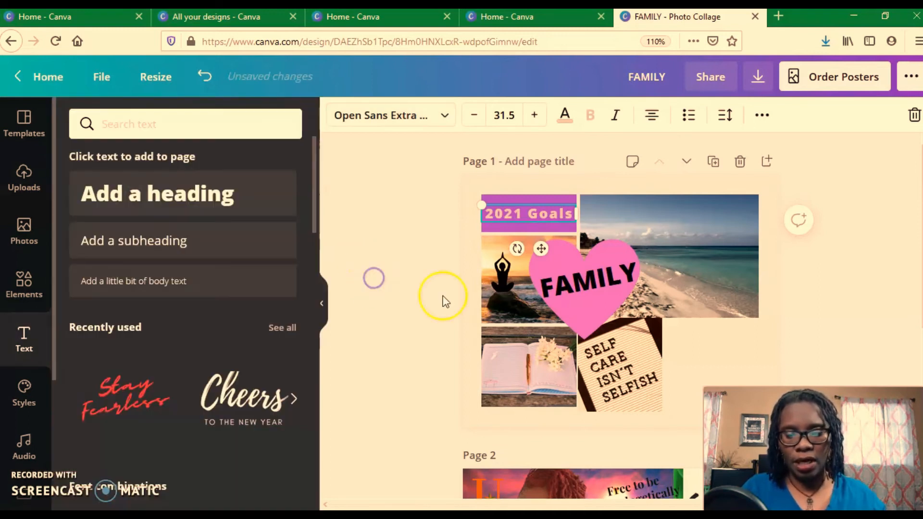
Search the photo library for "nutrition" and look through the results for a suitable food picture
left_click(675, 247)
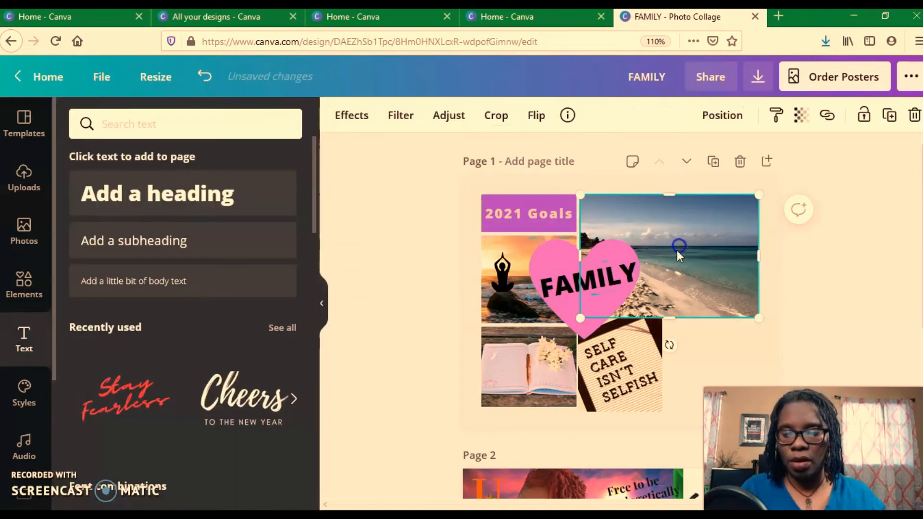
left_click(187, 125)
left_click_drag(161, 125, 120, 122)
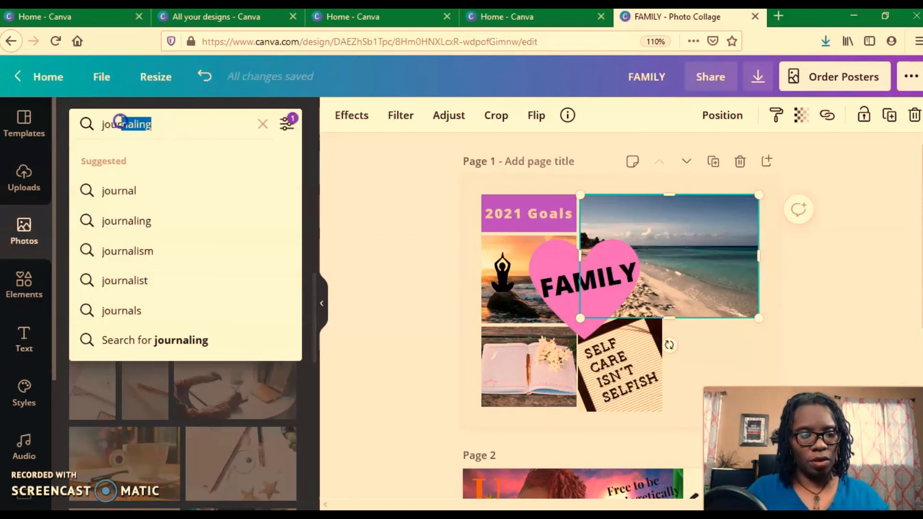
type("nutrition")
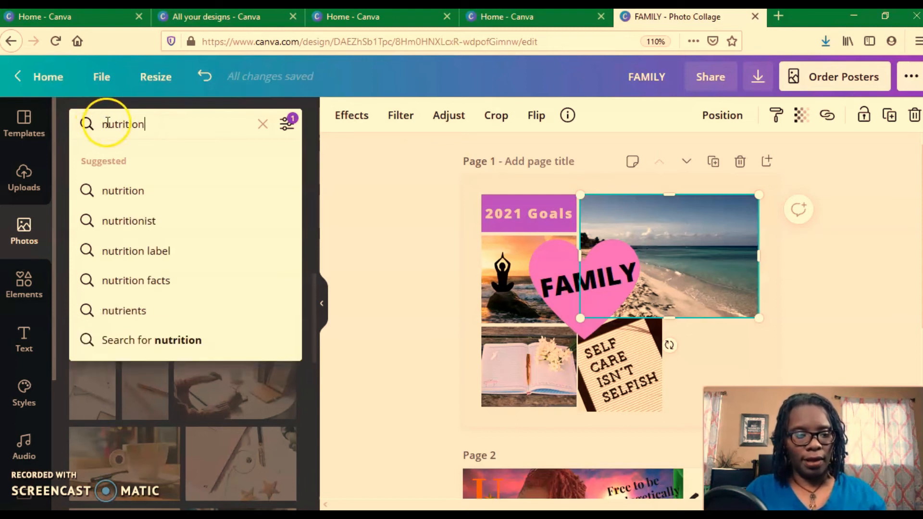
left_click(137, 188)
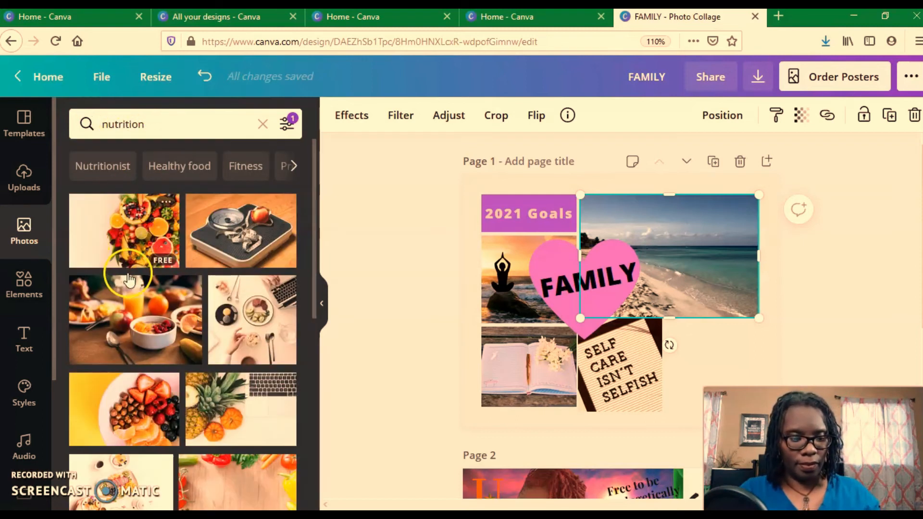
scroll(128, 283, "down", 2)
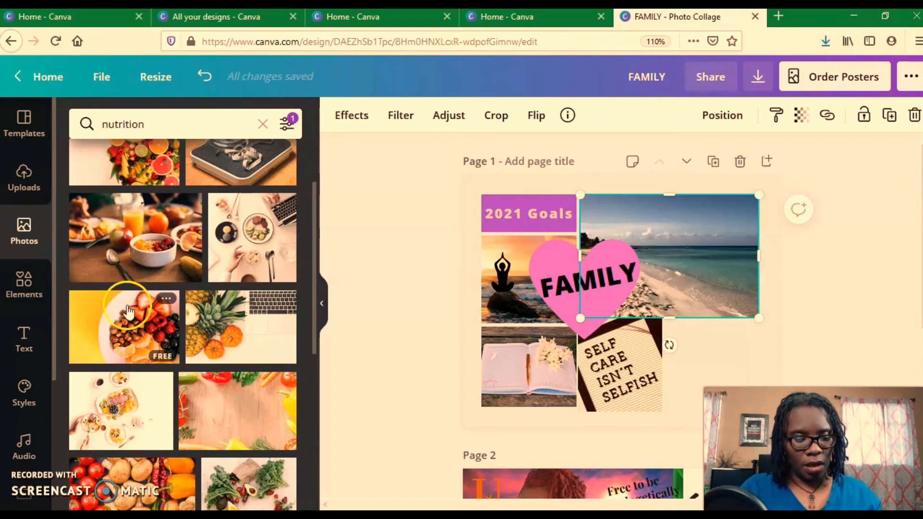
scroll(129, 286, "up", 2)
left_click(220, 263)
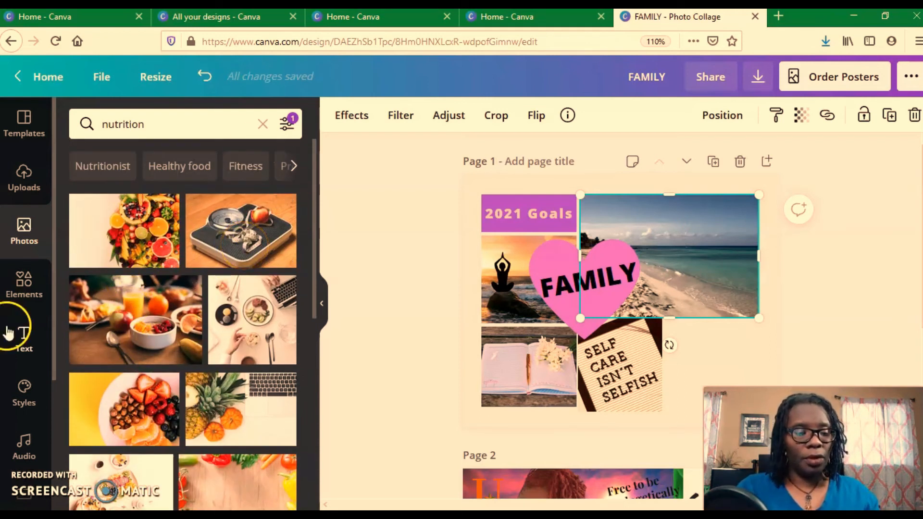
scroll(133, 342, "down", 2)
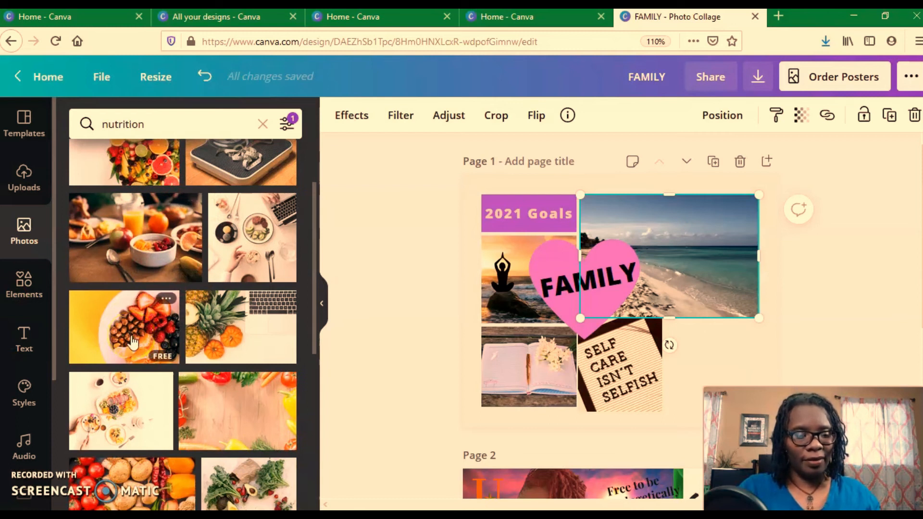
scroll(132, 342, "down", 2)
scroll(126, 338, "up", 2)
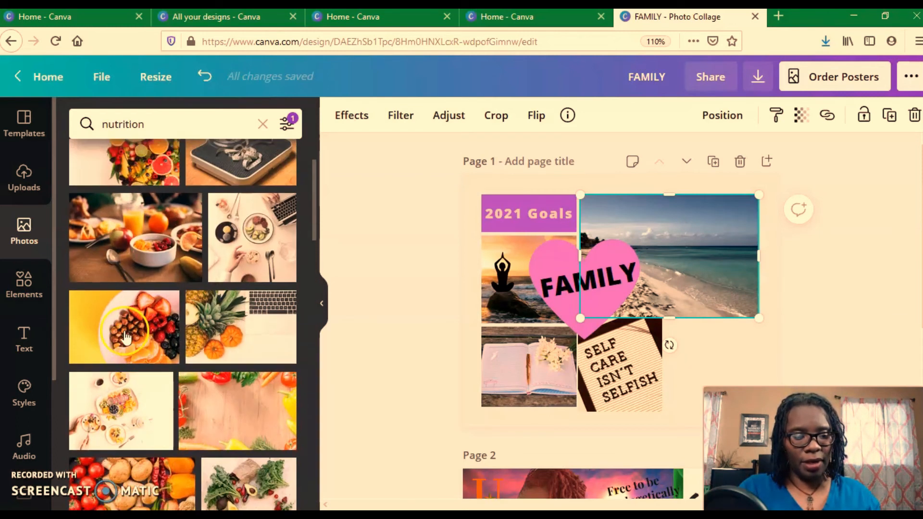
Place the breakfast table photo with orange juice in the empty space beside the Self Care photo, resized to sit below the beach photo
left_click_drag(120, 231, 483, 298)
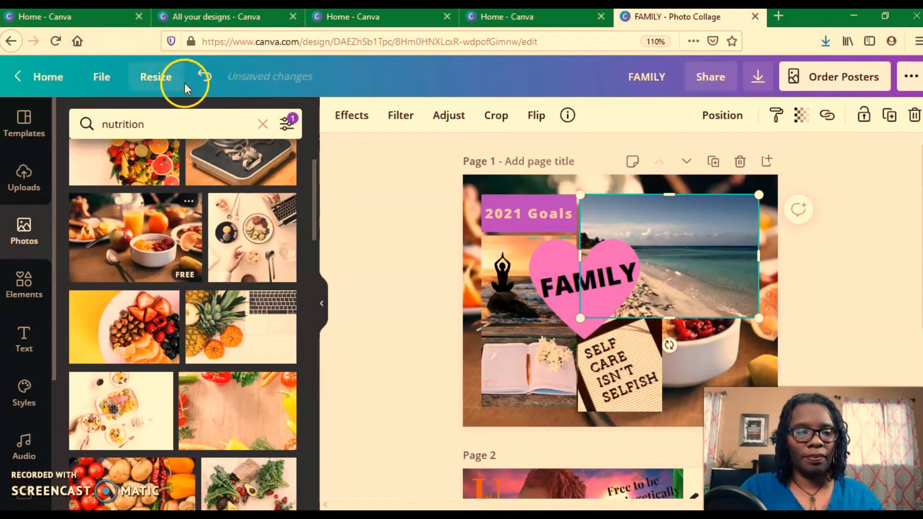
left_click(204, 75)
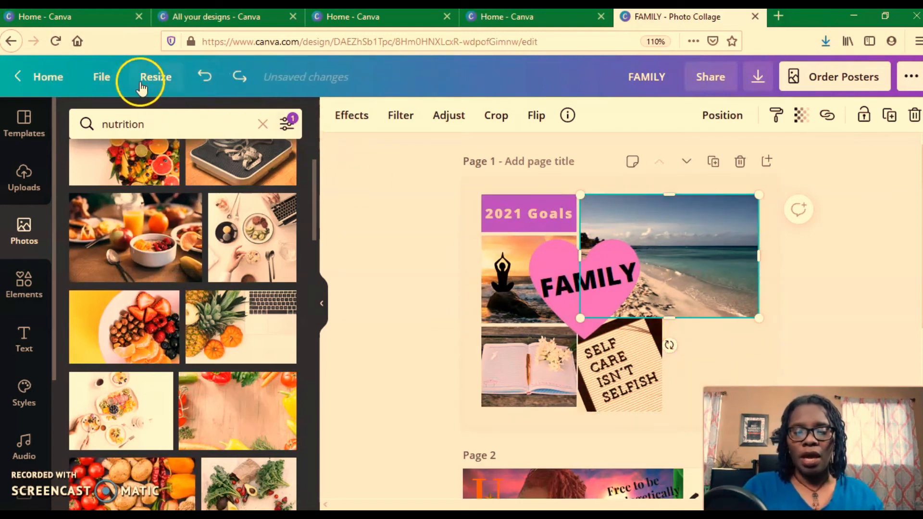
left_click_drag(144, 243, 725, 350)
left_click_drag(682, 309, 735, 363)
left_click_drag(840, 370, 736, 336)
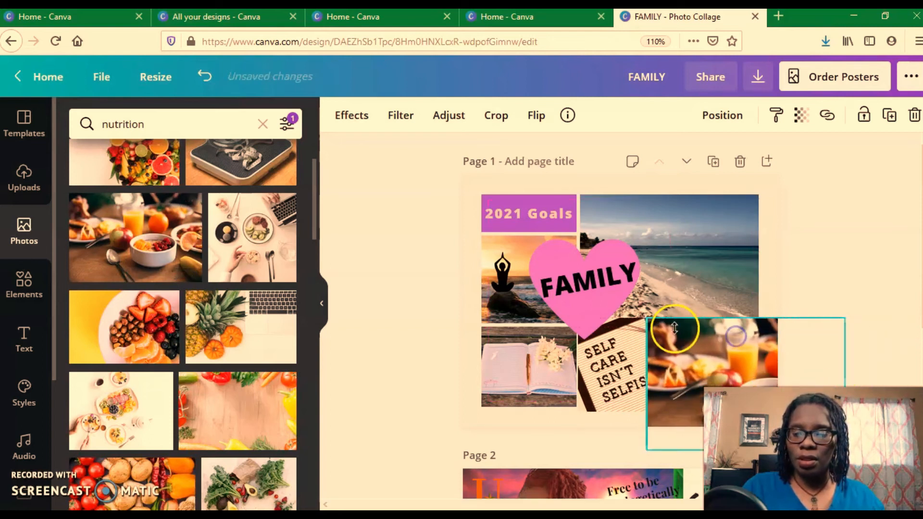
left_click_drag(648, 318, 685, 344)
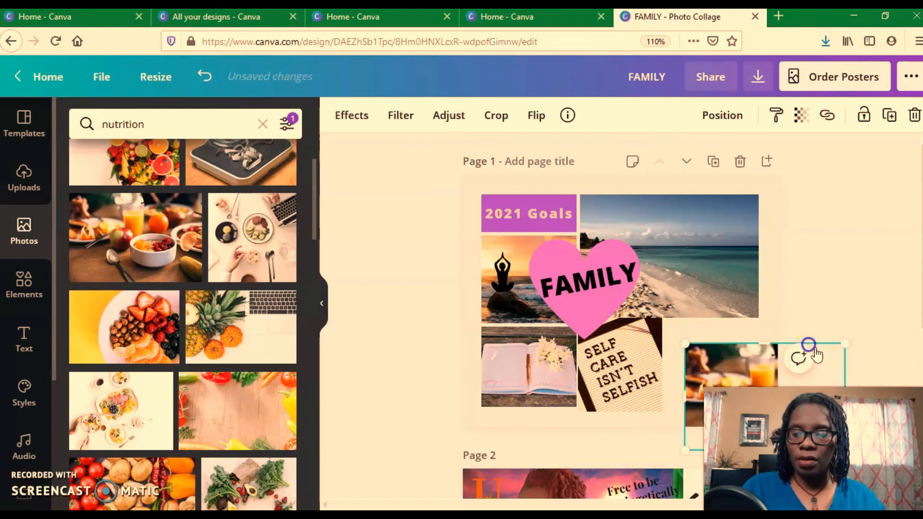
left_click(798, 358)
left_click_drag(698, 375, 676, 345)
left_click(826, 207)
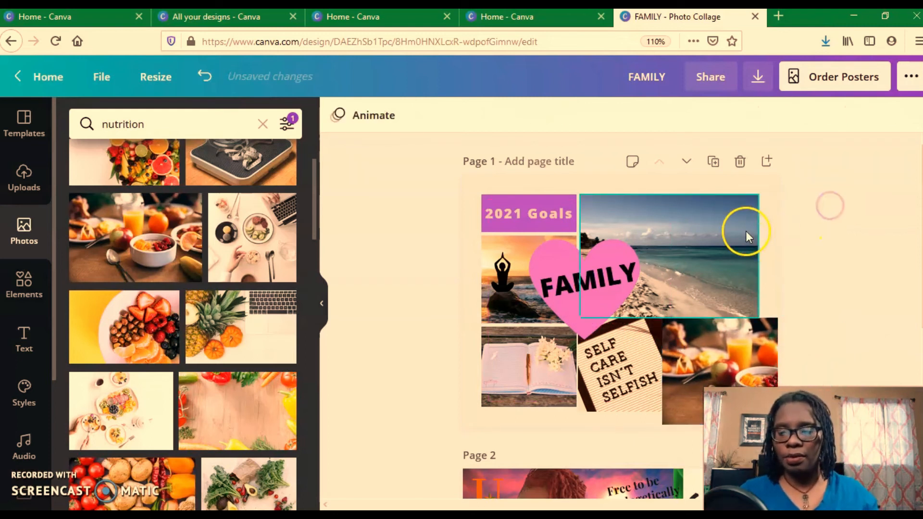
Extend the beach photo outward to the page's upper and right edges
left_click(737, 246)
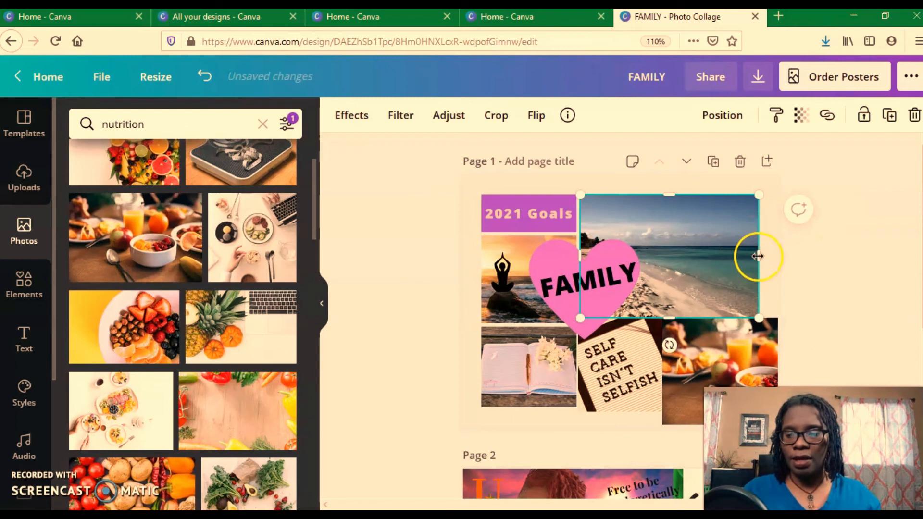
left_click_drag(758, 256, 779, 256)
left_click_drag(678, 195, 676, 174)
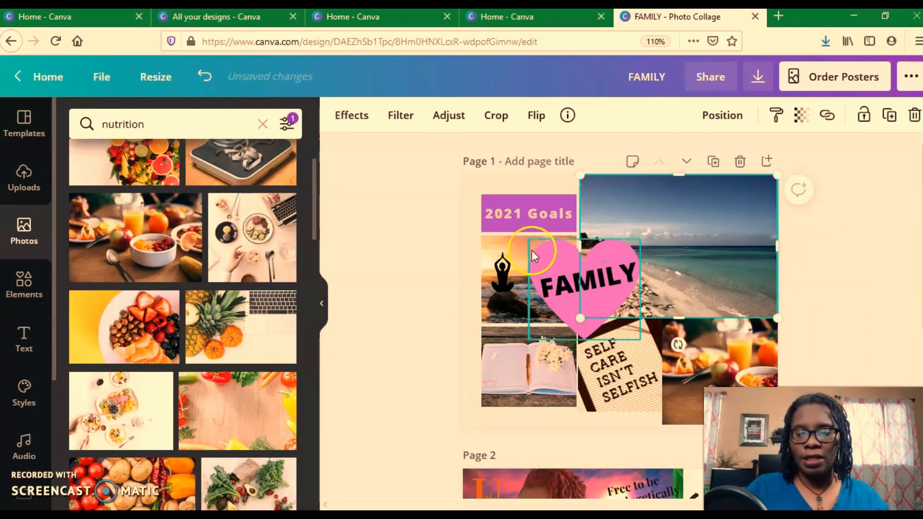
Extend the purple title block to the page's upper and left edges and center the "2021 Goals" title inside it
left_click(514, 197)
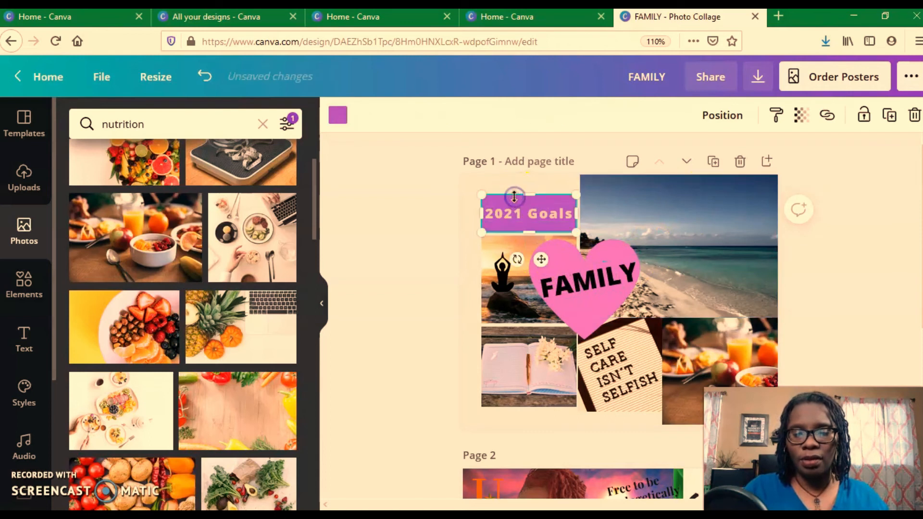
left_click_drag(527, 198, 514, 175)
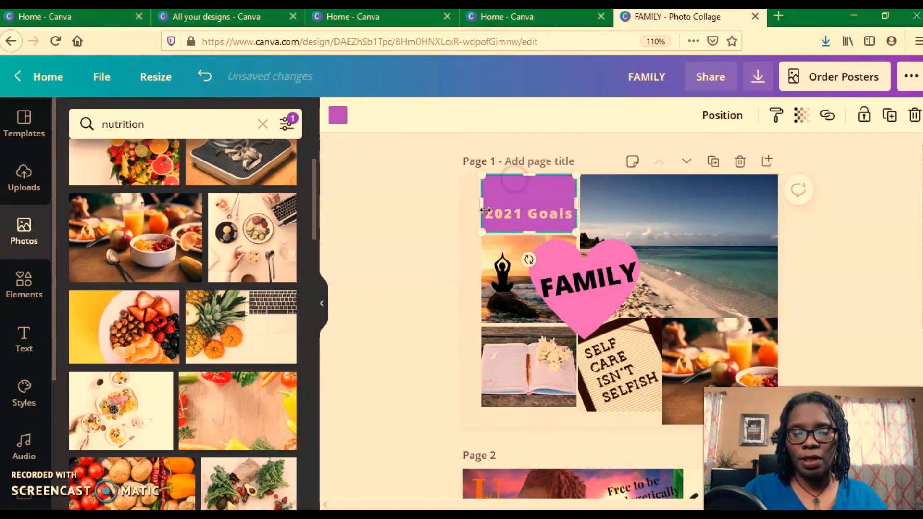
left_click_drag(477, 206, 462, 206)
left_click(519, 214)
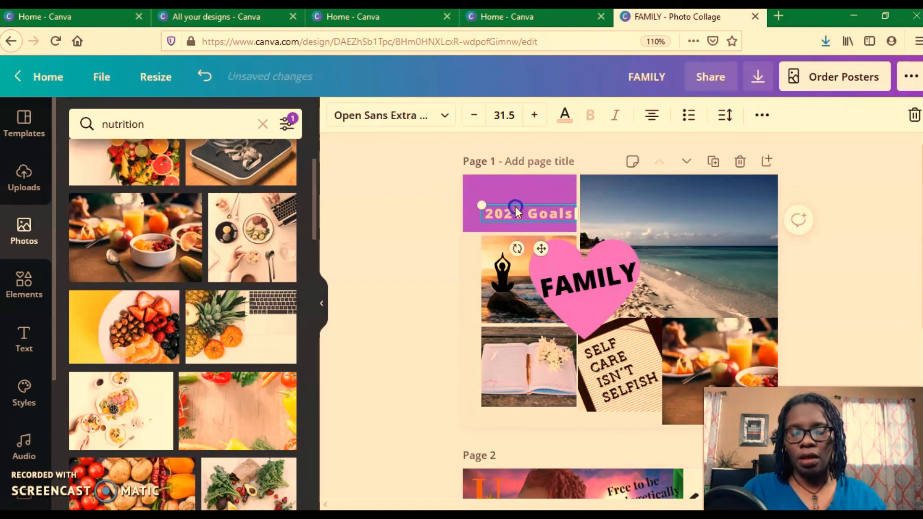
Extend the meditation photo to the page's left edge and up to the purple block, and enlarge the journal photo into the lower left corner
left_click(496, 303)
left_click_drag(482, 276, 465, 276)
left_click_drag(518, 235, 517, 229)
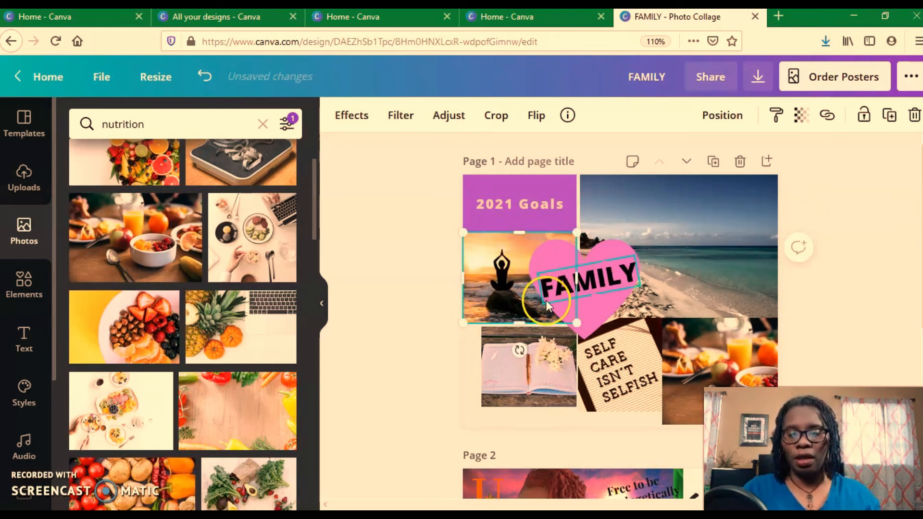
left_click(503, 395)
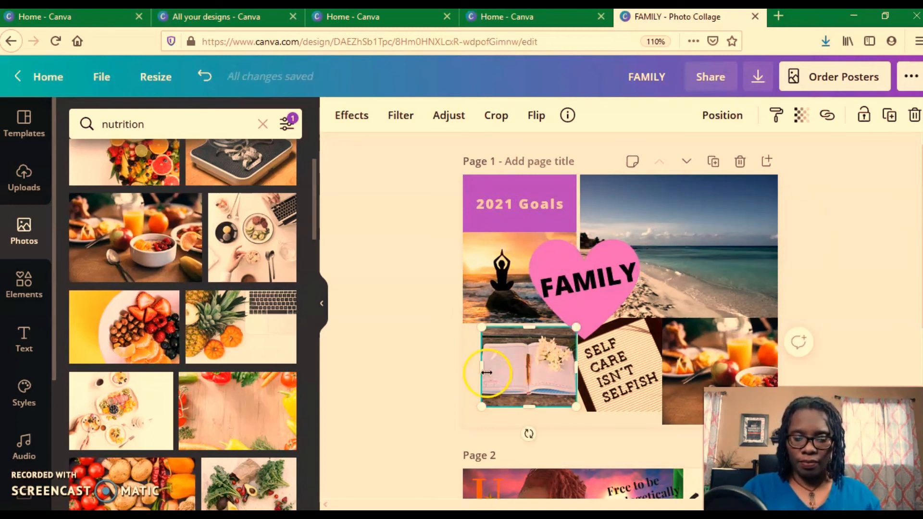
left_click_drag(482, 407, 461, 430)
Extend the Self Care photo down to the page's lower edge and deselect it
left_click(617, 402)
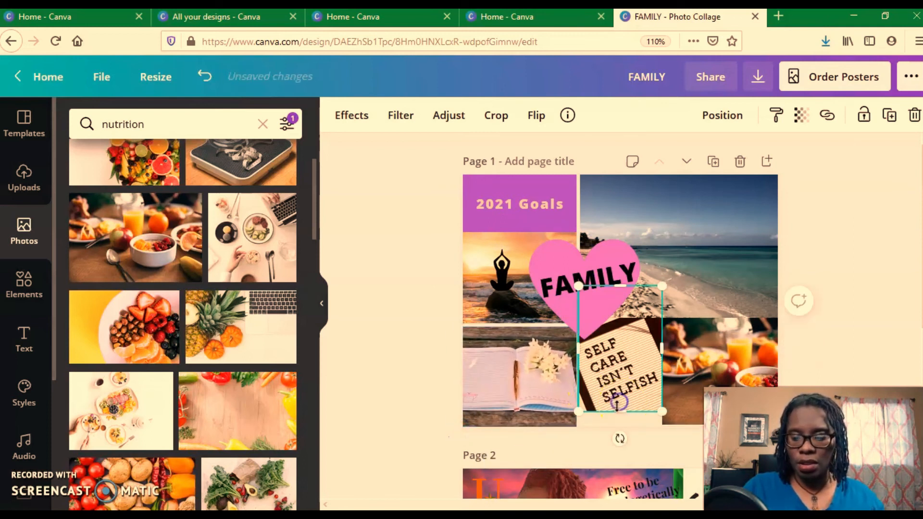
left_click_drag(622, 409, 619, 432)
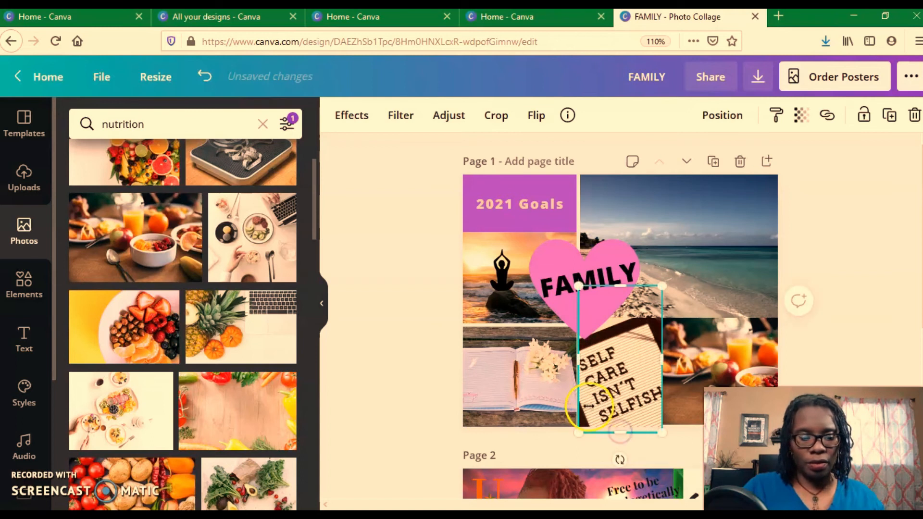
left_click(653, 273)
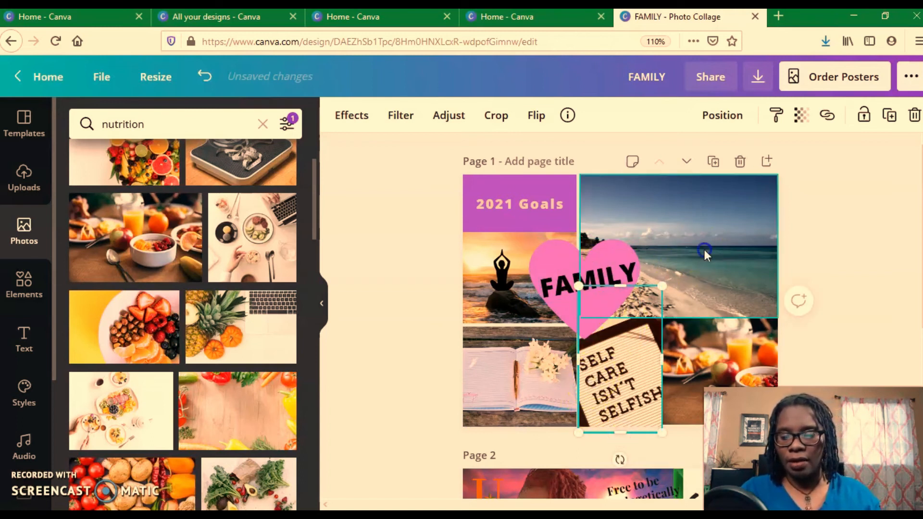
left_click(846, 249)
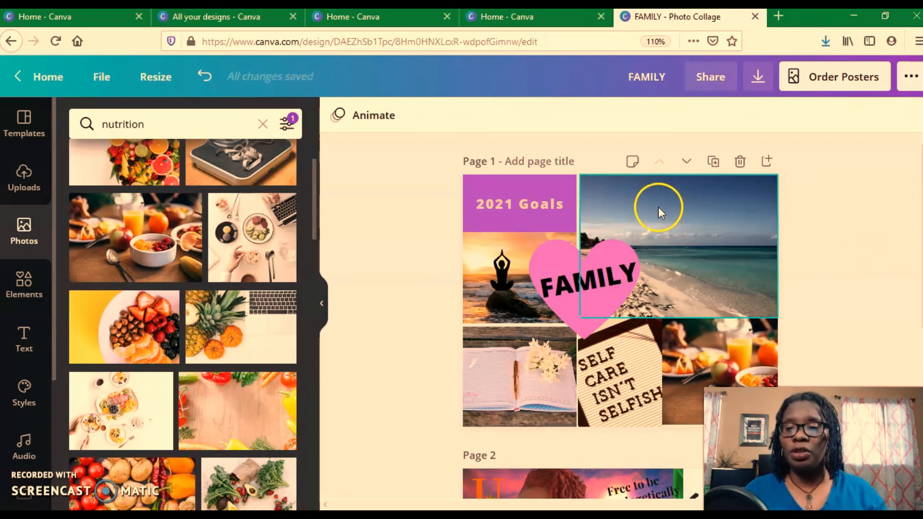
Present the finished vision board full screen using the Standard presentation type
left_click(912, 78)
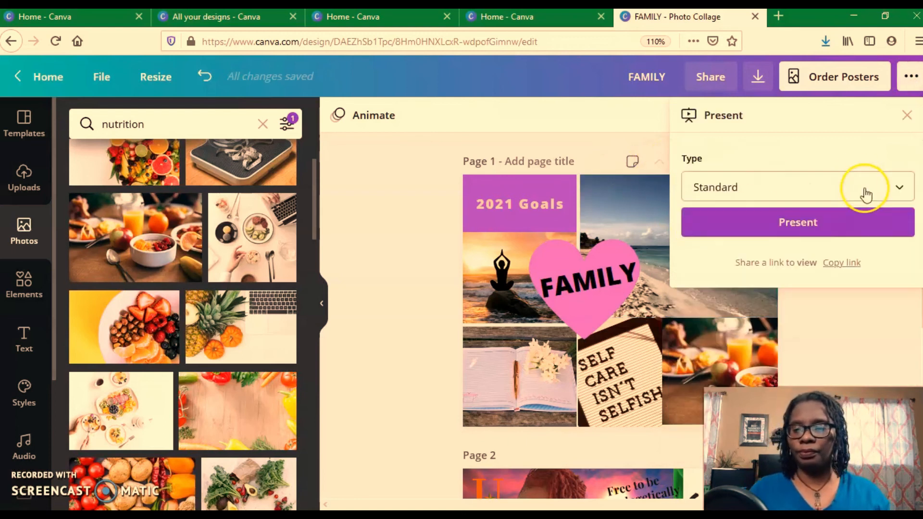
left_click(764, 234)
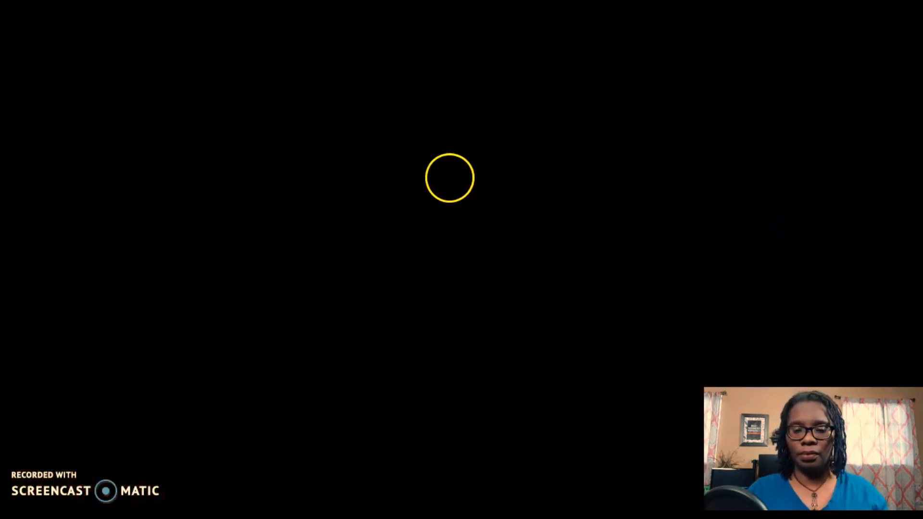